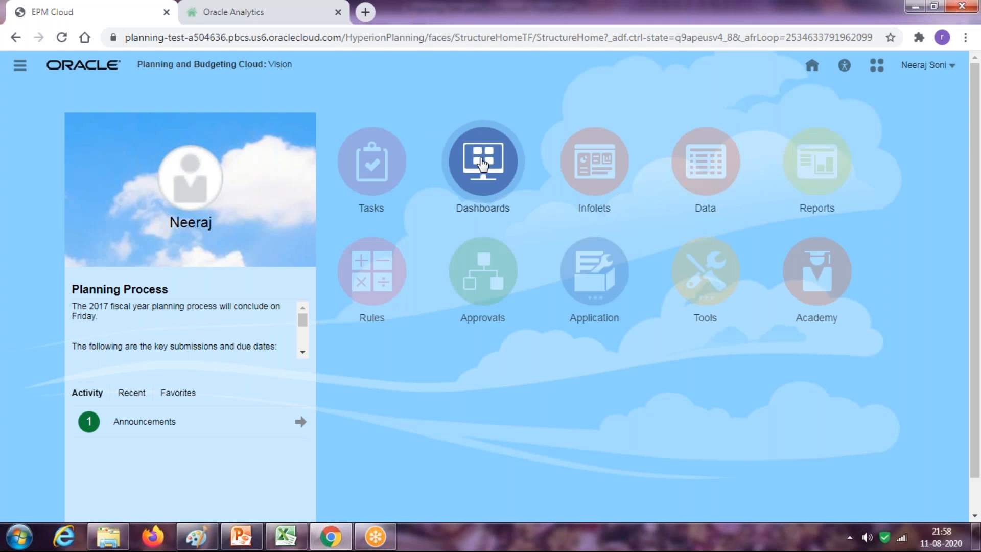
Open the Expenses dashboard from the Dashboards list in Planning and Budgeting Cloud
click(594, 163)
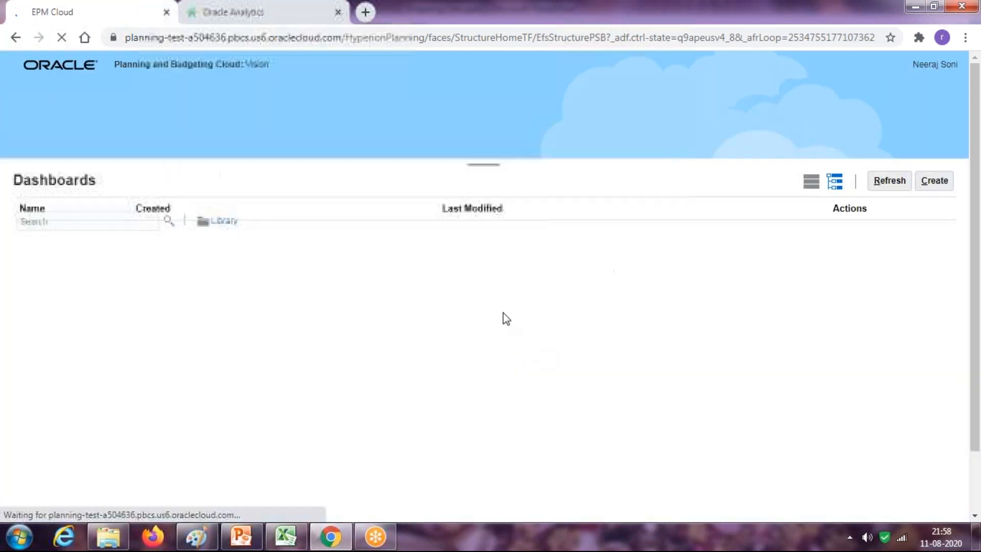
drag(947, 297, 945, 420)
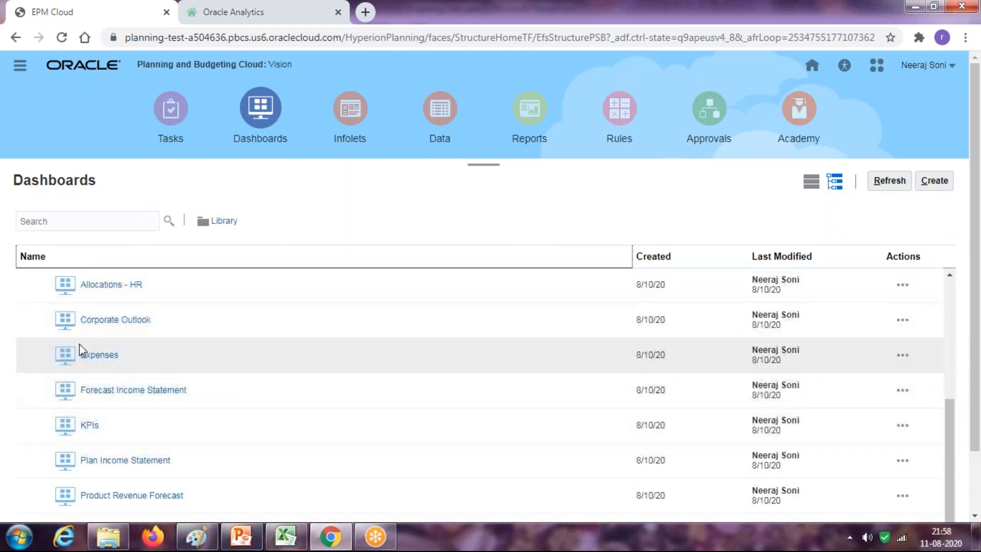
click(97, 355)
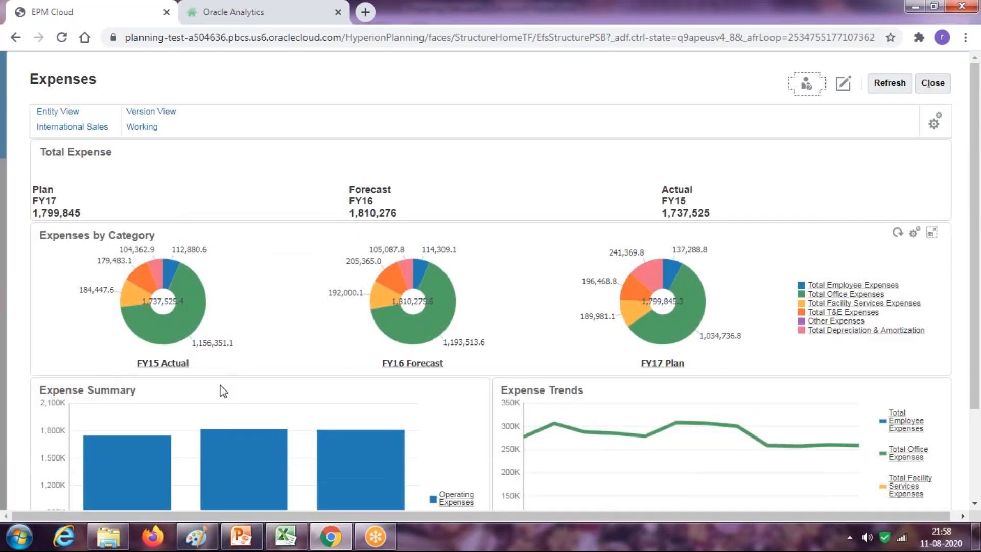
Paste the Expenses dashboard screenshot into Paint, shifted up to hide the browser bar
key(alt+Tab)
key(ctrl+v)
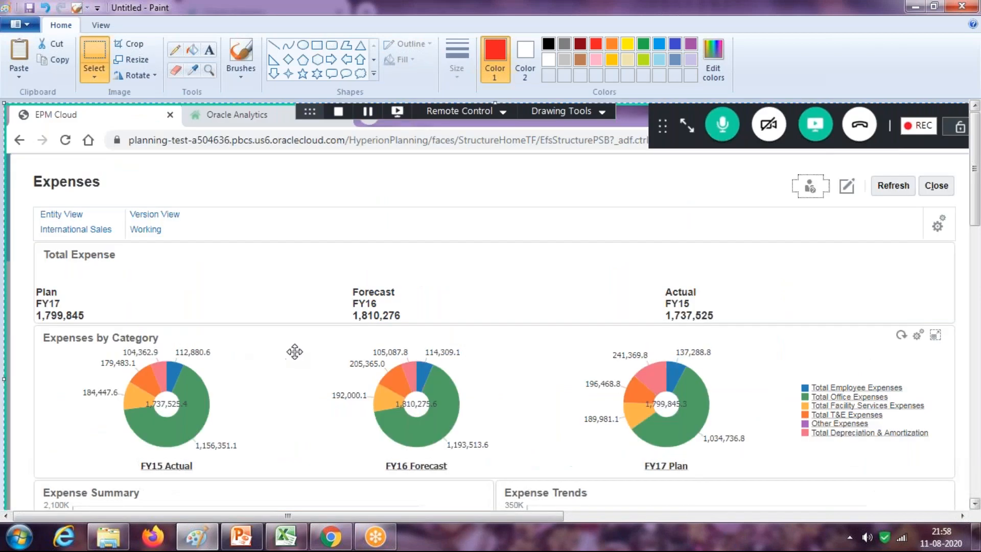
drag(298, 332, 281, 266)
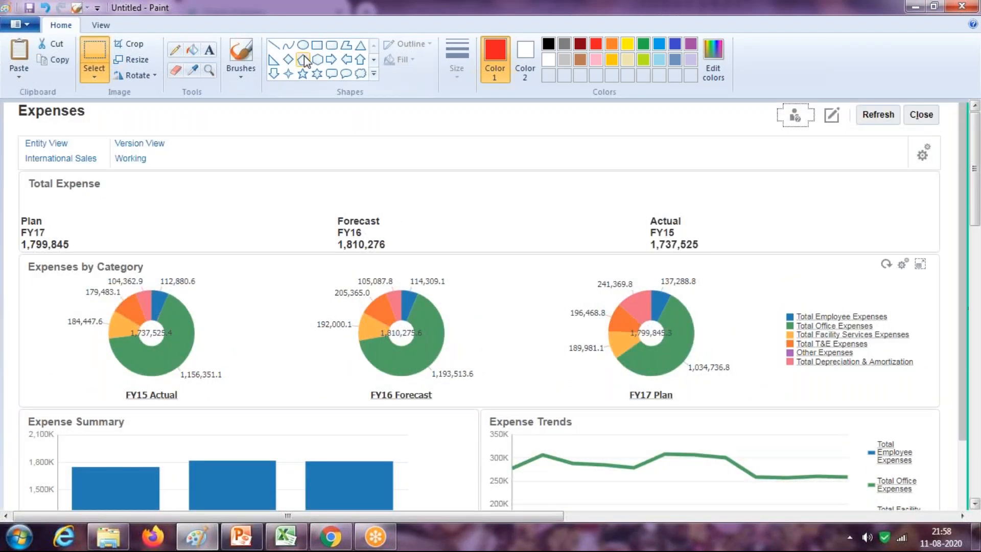
Draw red rectangles around Entity View, Version View, the FY16 Forecast title and the legend
click(318, 47)
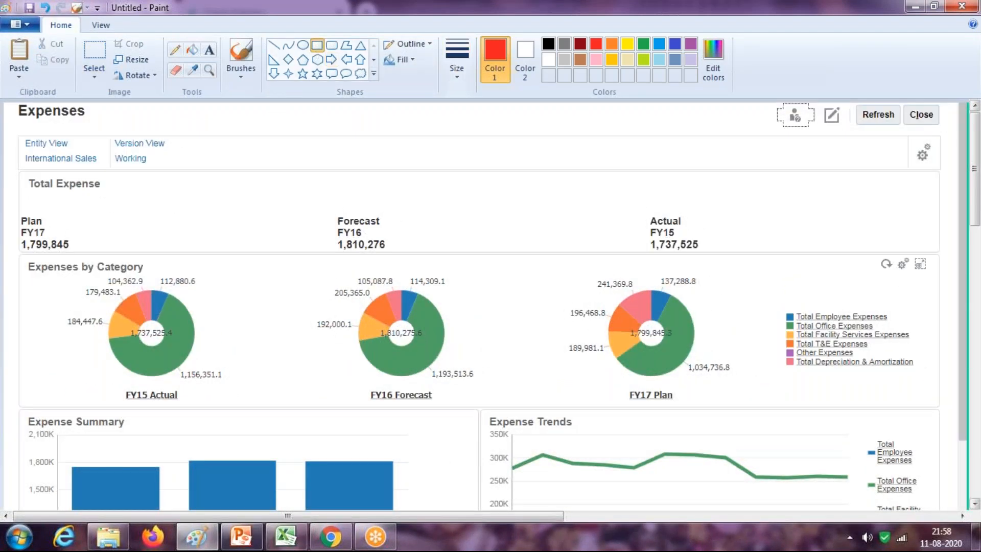
mouse_move(19, 128)
mouse_down()
mouse_move(28, 178)
mouse_move(104, 176)
mouse_up()
drag(196, 158, 173, 152)
drag(108, 129, 172, 175)
drag(358, 382, 444, 408)
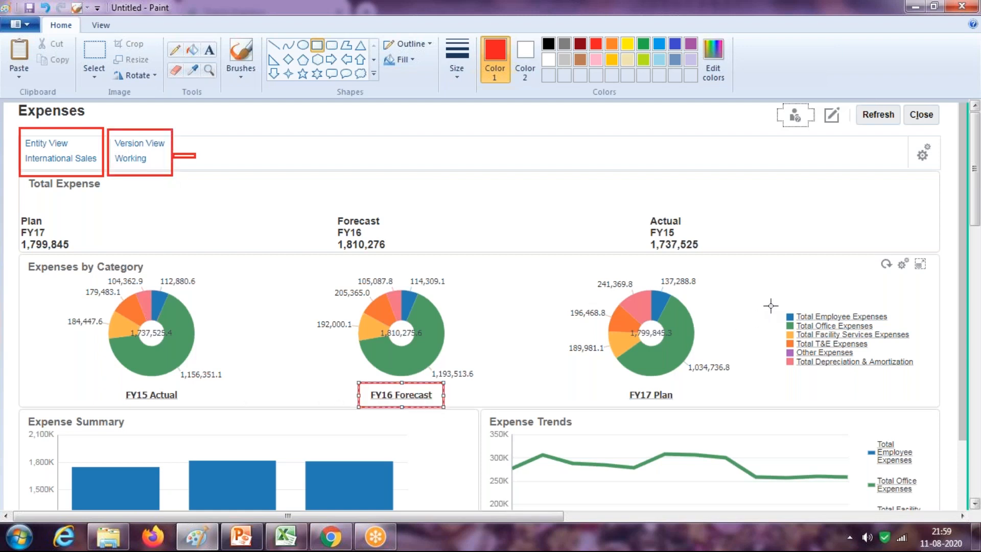
drag(770, 304, 924, 379)
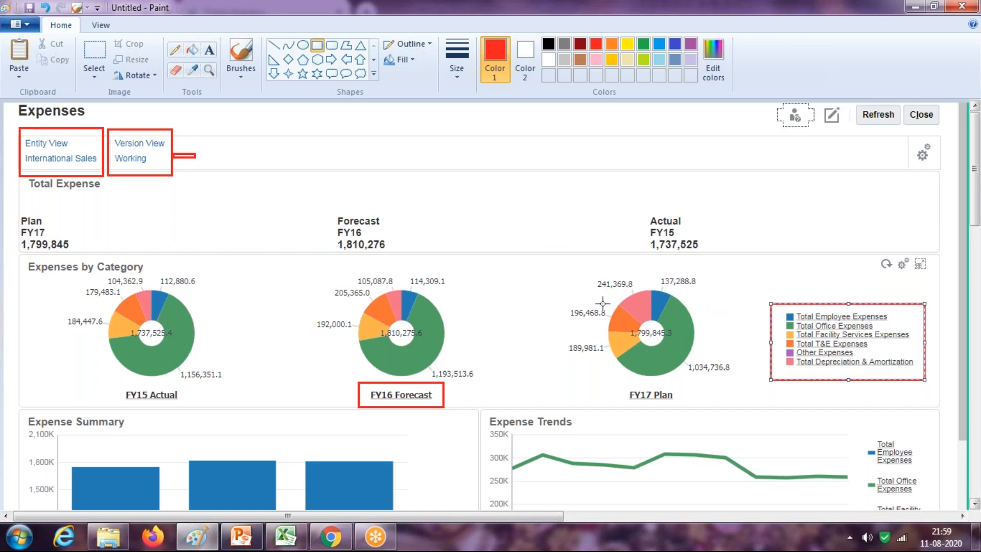
click(285, 537)
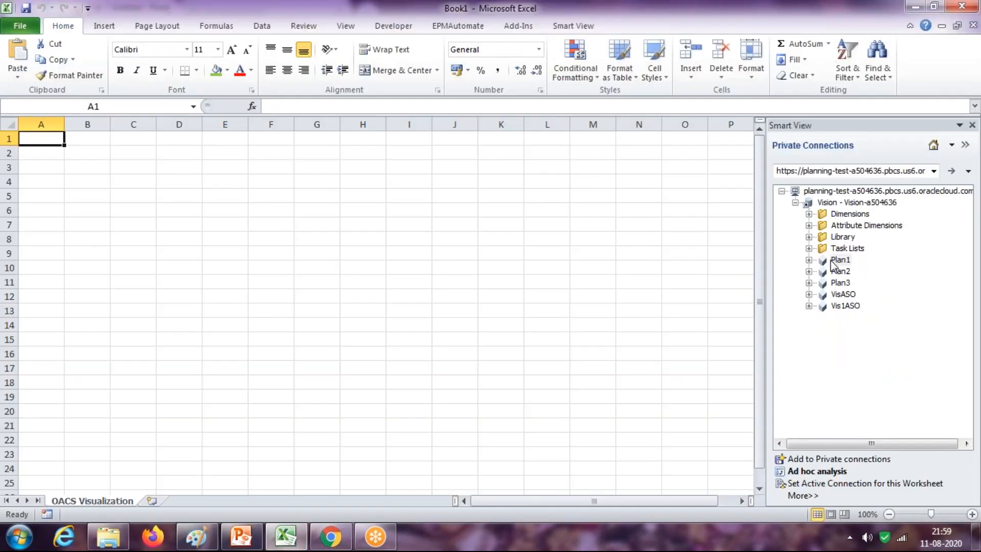
Start an ad hoc grid on Plan1 with FY16 in C1 and Jan in C2
right_click(832, 263)
click(817, 278)
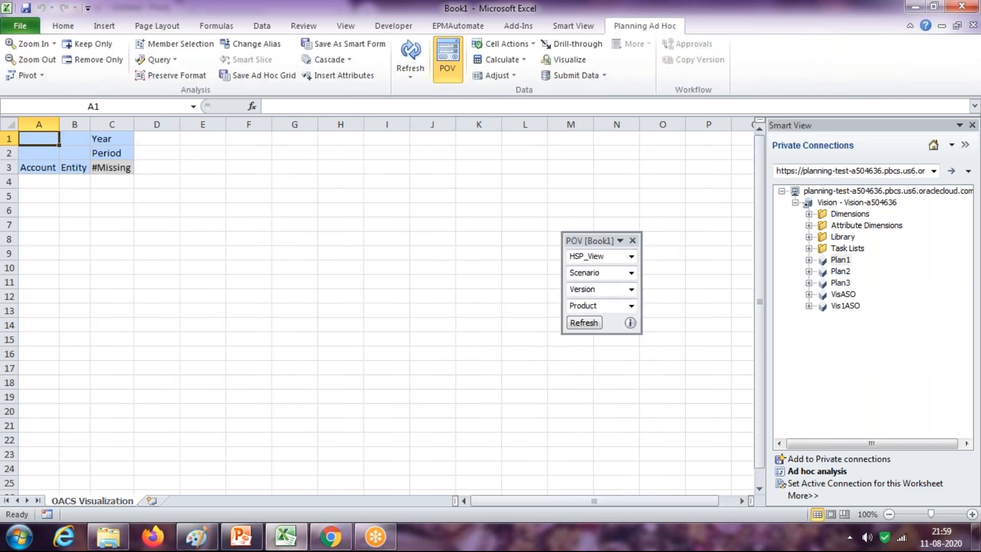
click(130, 138)
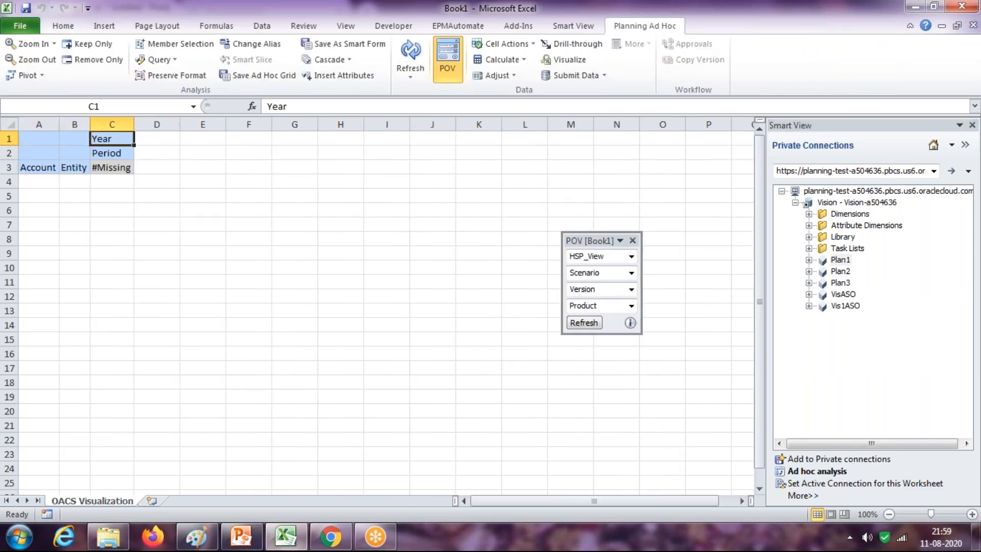
text(FY16)
key(Return)
text(Jan)
key(Return)
Enter International Sales as the entity in B3 and bring up HSP_View member selection
key(Left)
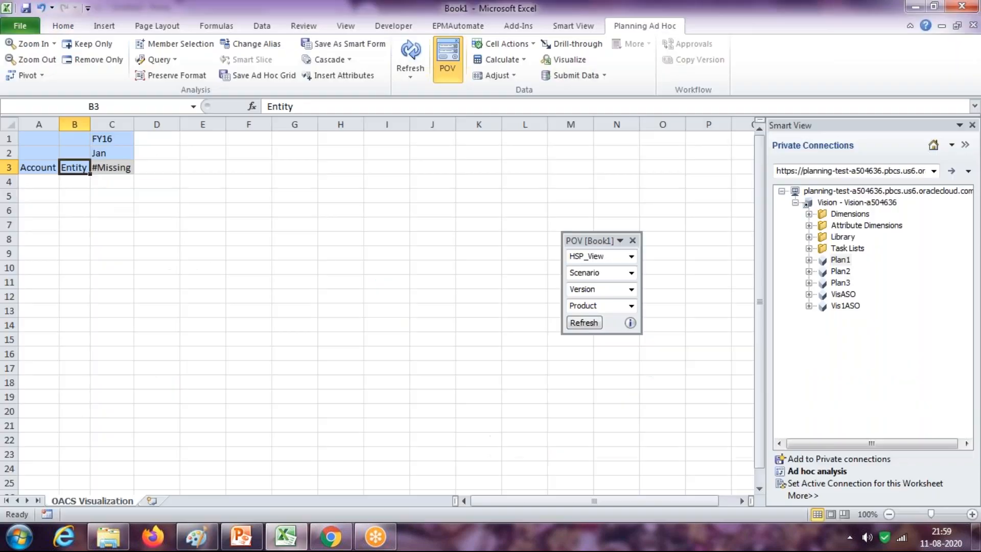
text(International Sales)
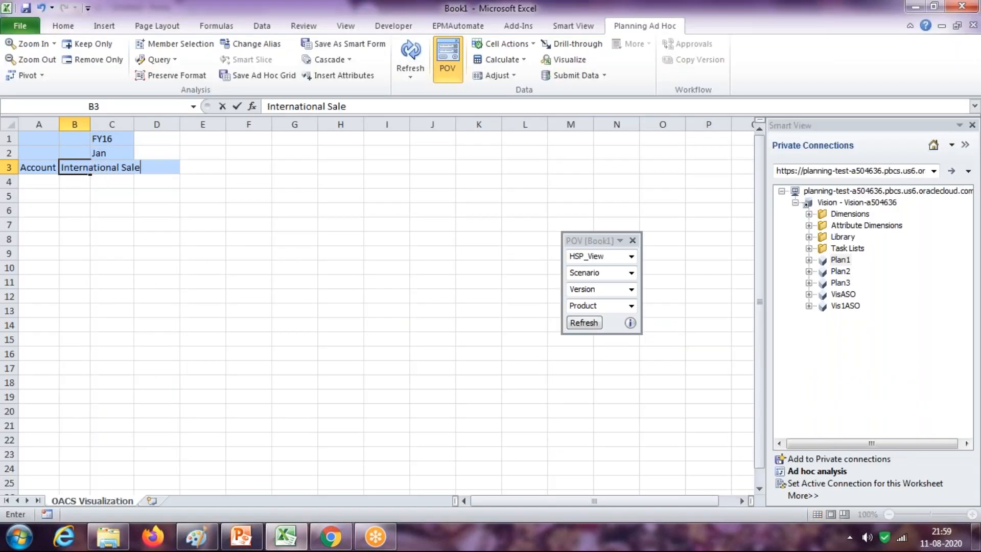
key(Return)
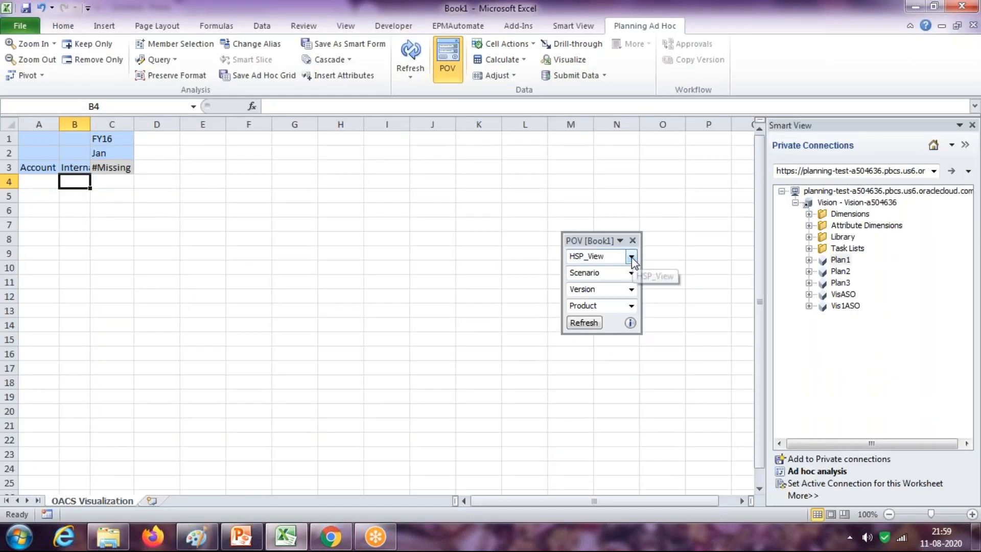
click(631, 256)
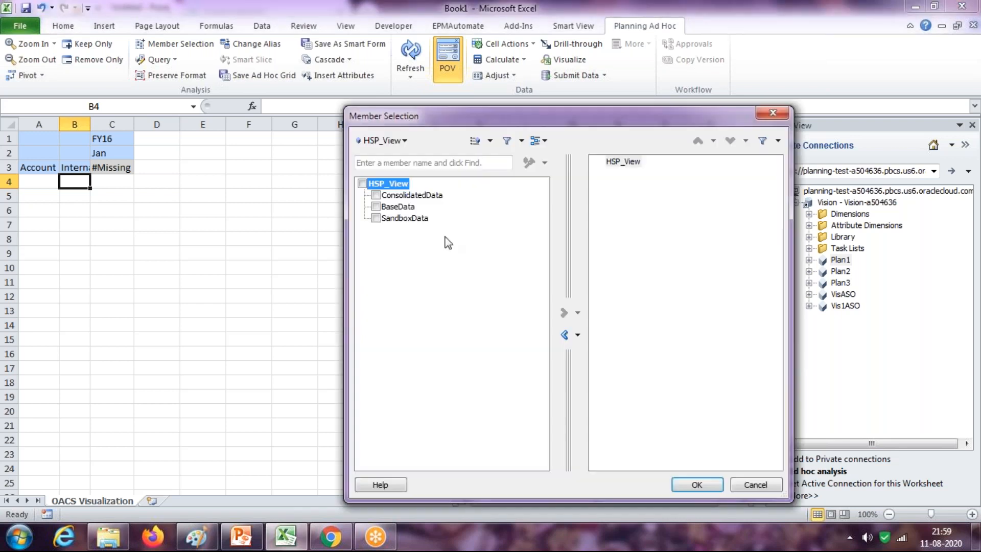
Replace HSP_View with BaseData in Member Selection and confirm
click(564, 335)
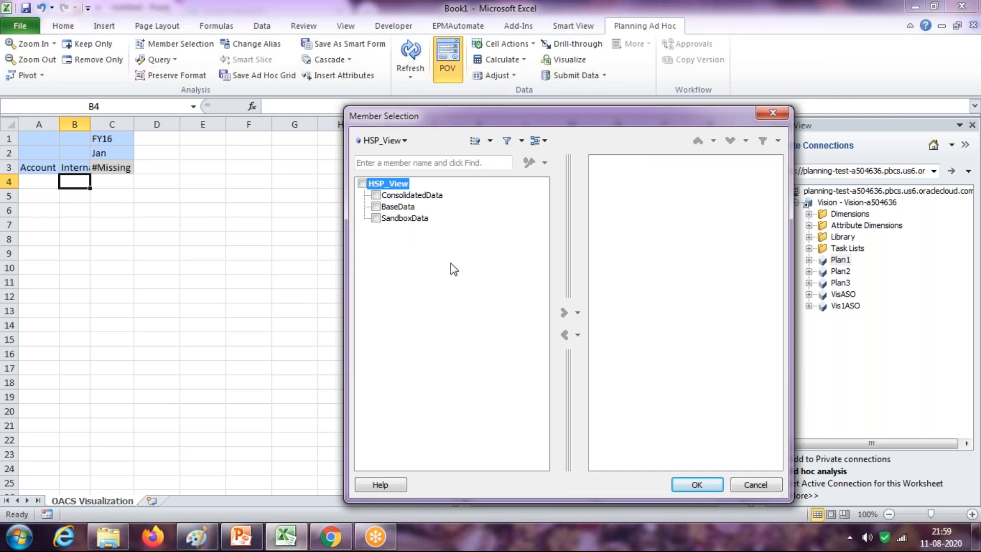
click(382, 207)
click(564, 312)
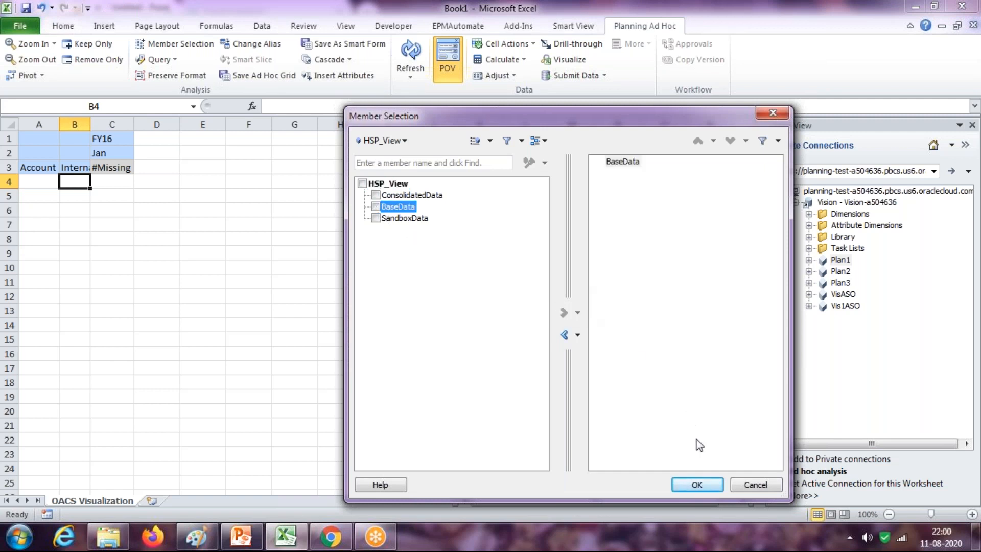
click(698, 486)
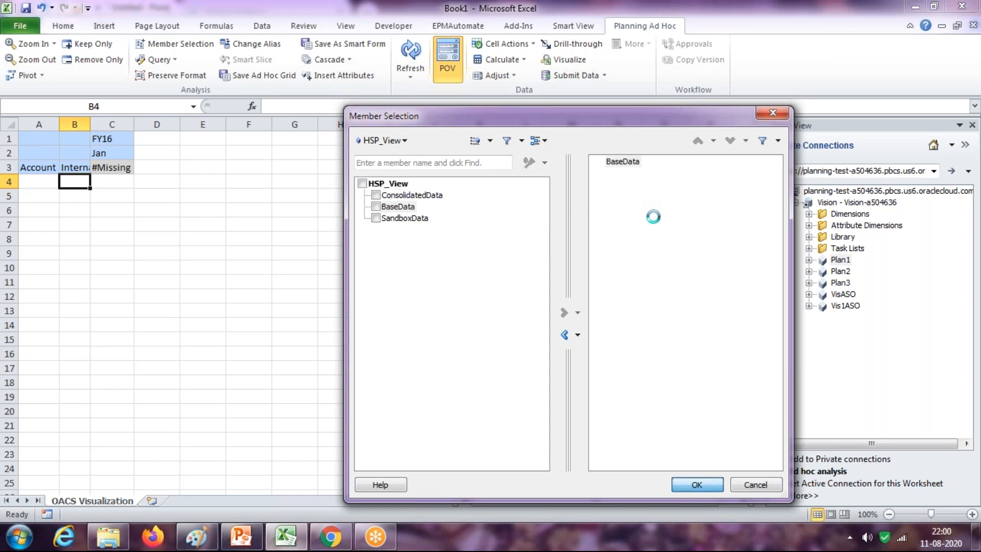
Set the POV to Forecast, Working and No Product, then refresh the grid
click(612, 274)
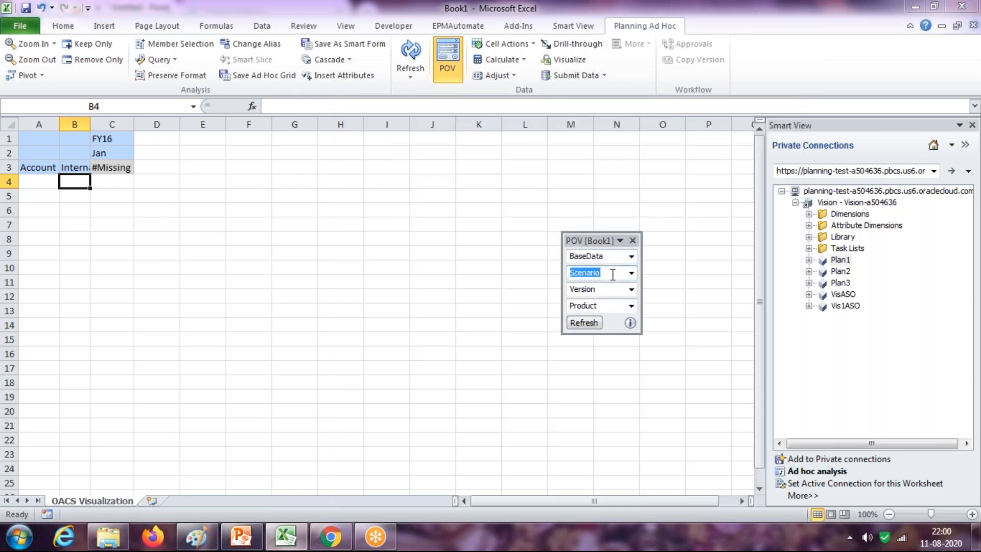
text(Forecast)
key(Tab)
text(Work)
key(Tab)
text(No)
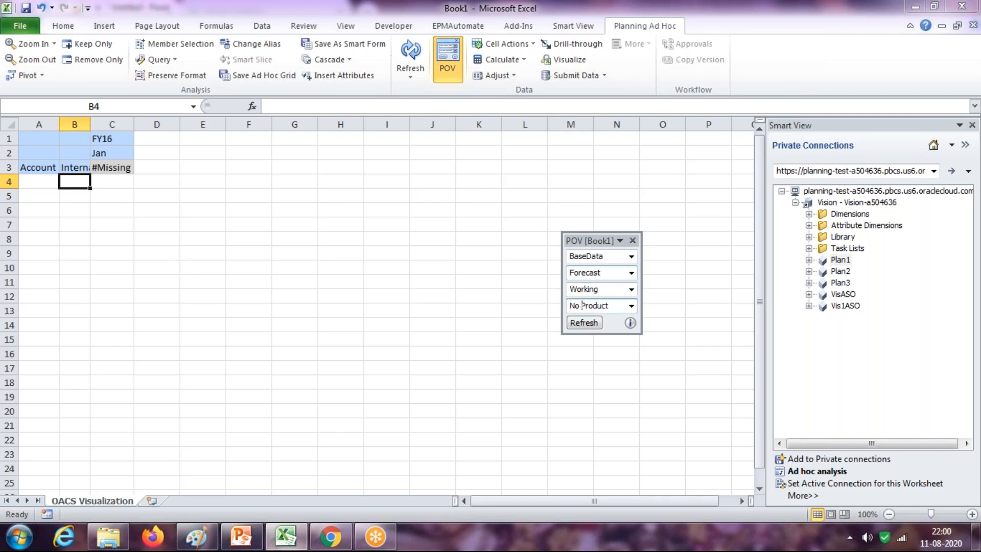
click(584, 323)
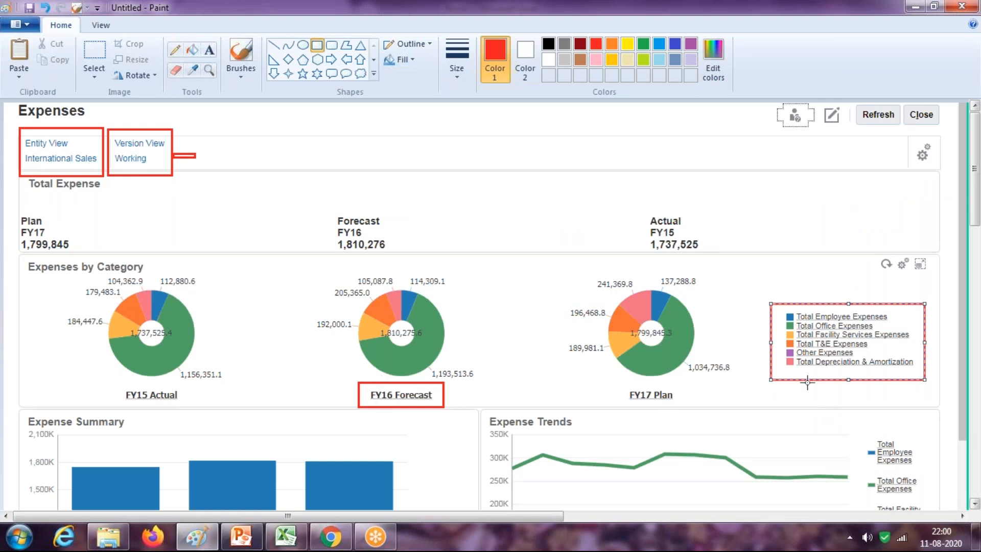
key(alt+Tab)
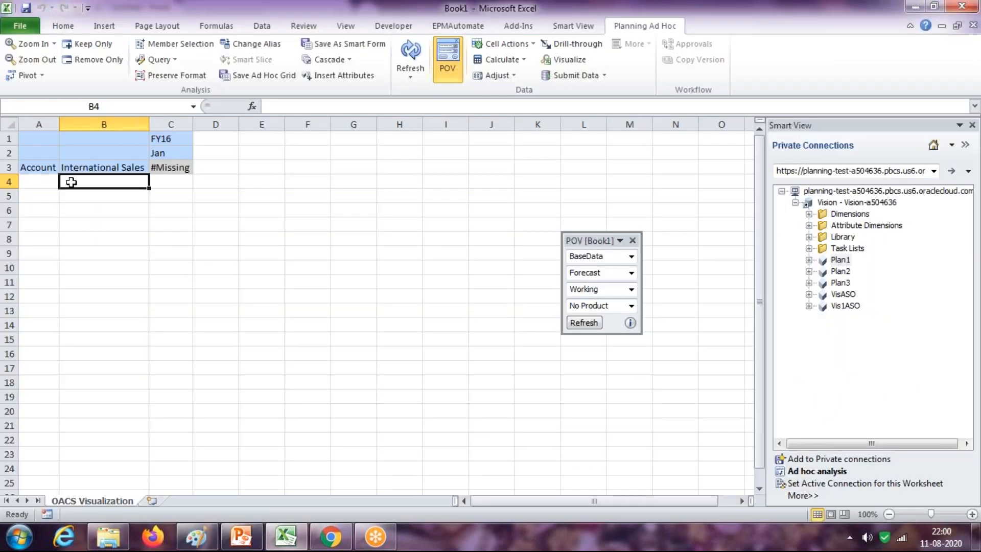
Enter Total Office Expenses as the account in A3 and refresh the grid
click(47, 168)
key(alt+Tab)
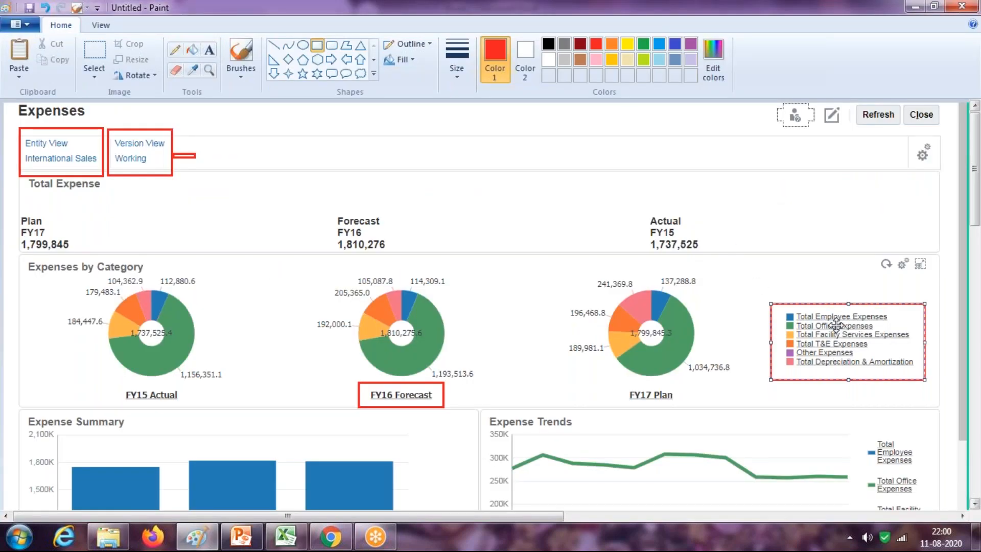
key(alt+Tab)
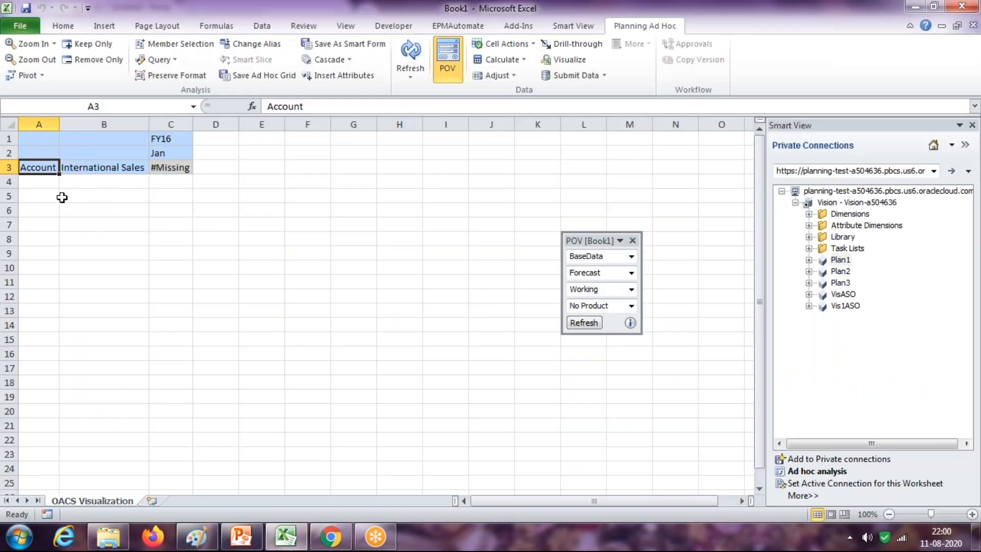
key(alt+Tab)
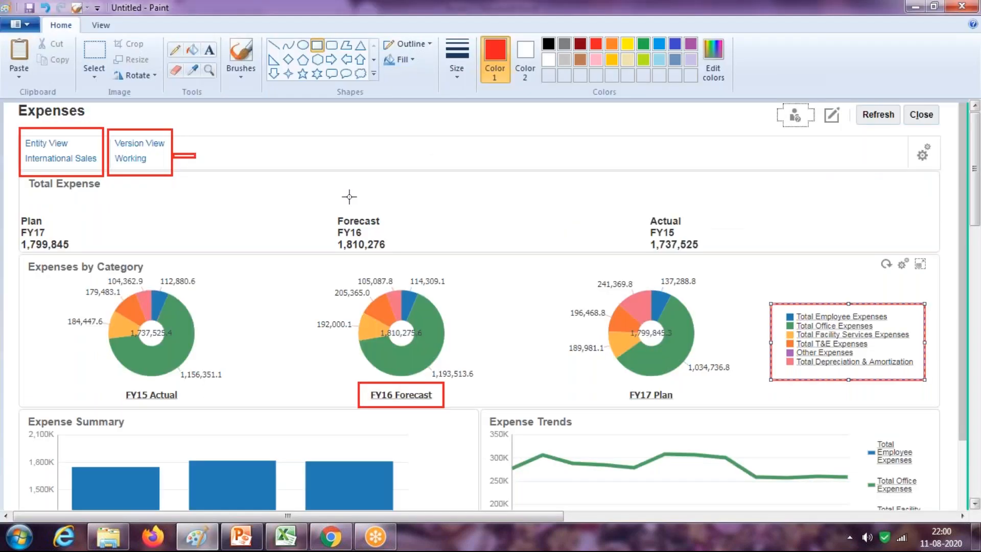
key(alt+Tab)
text(Tota)
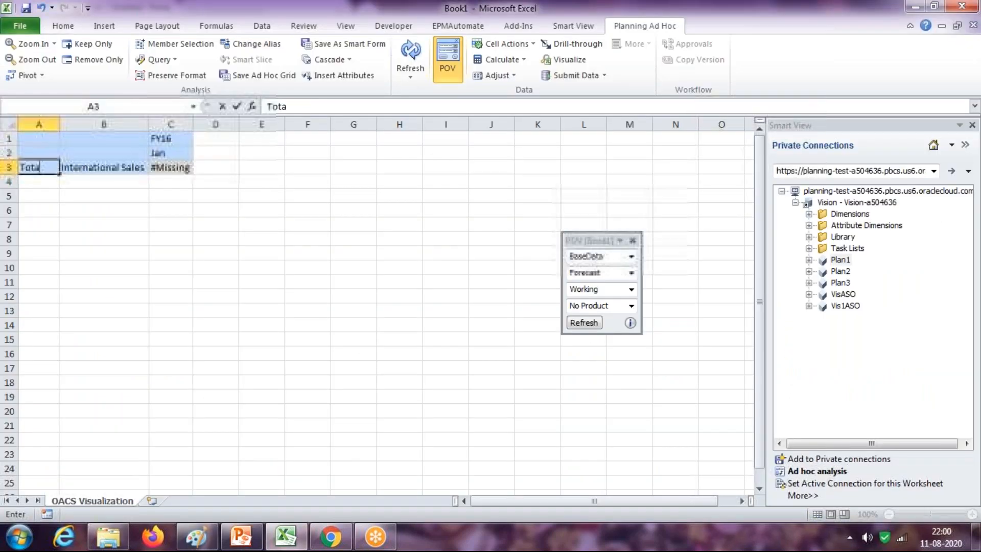
text(l Office Expenses)
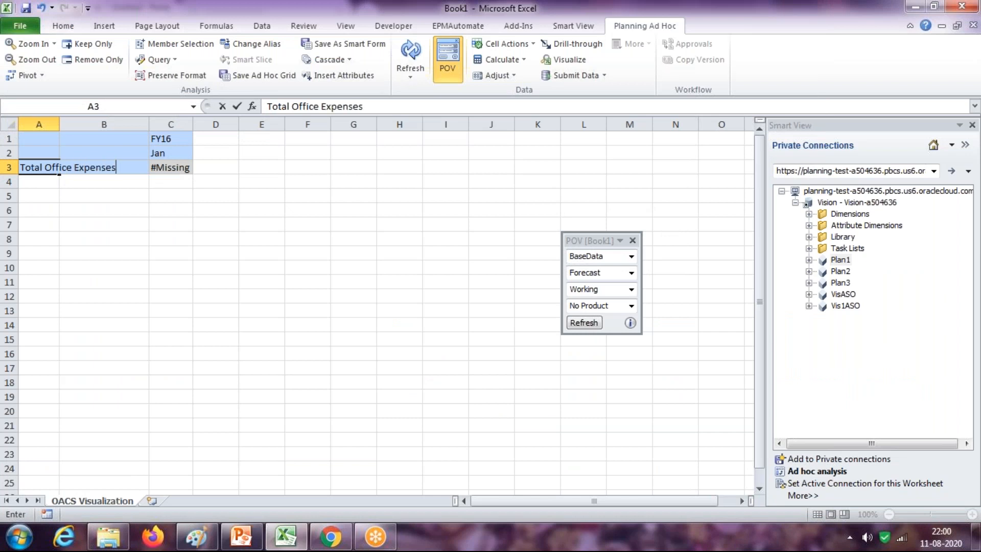
key(Return)
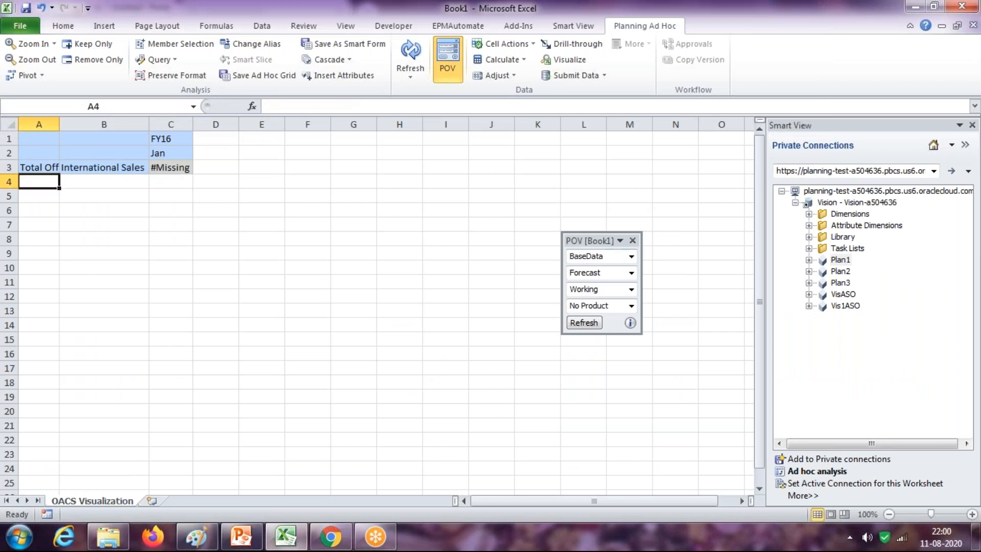
click(410, 52)
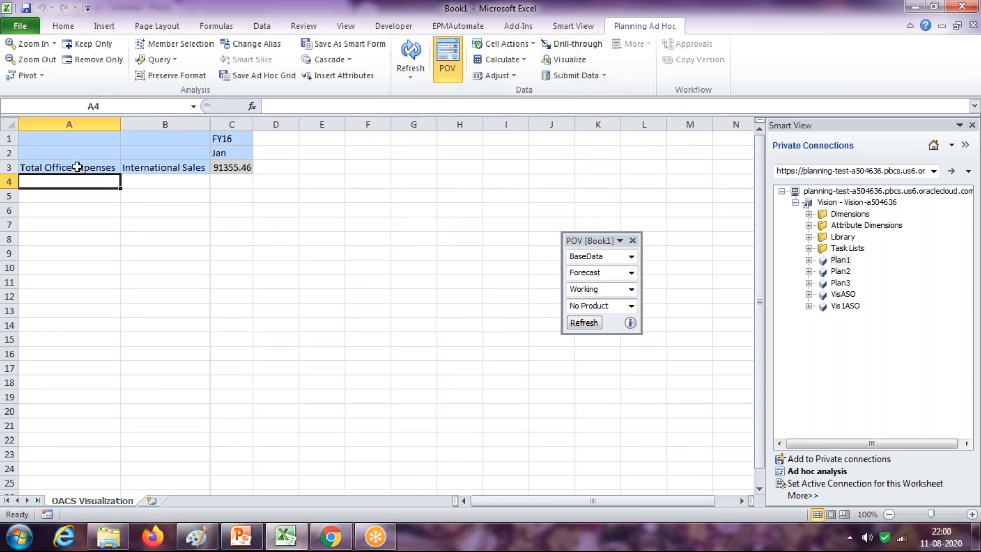
Select the four expense member names and apply Keep Only to drop the other rows
right_click(77, 167)
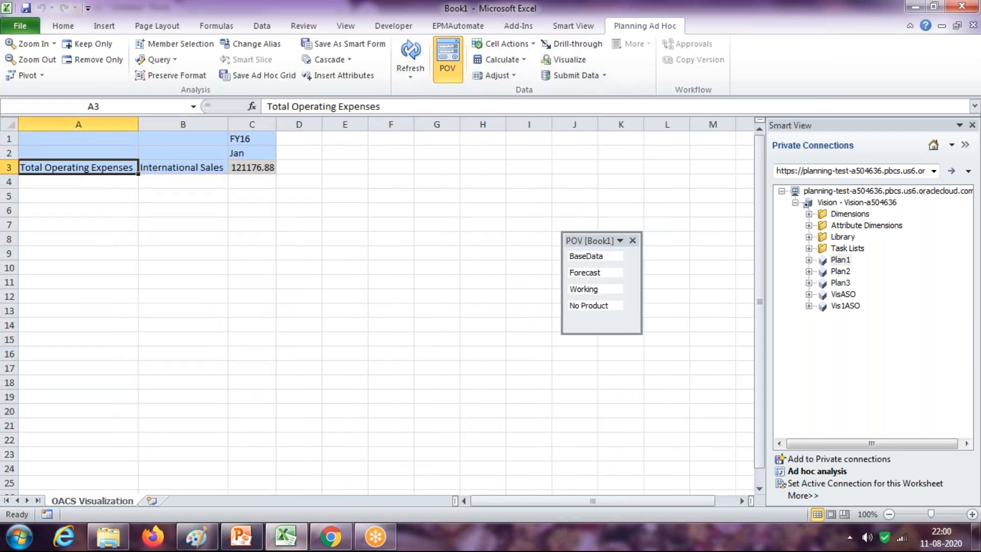
drag(94, 167, 302, 217)
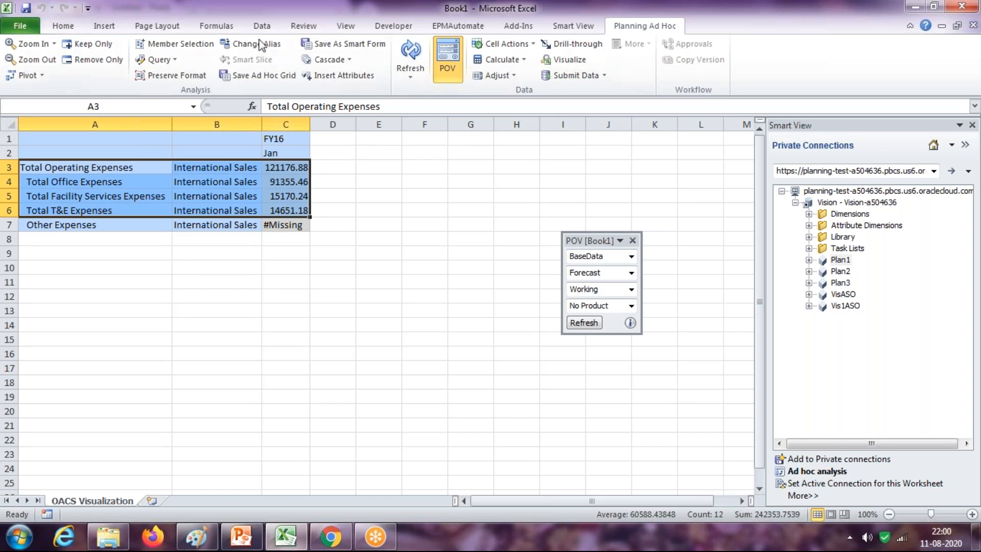
click(86, 47)
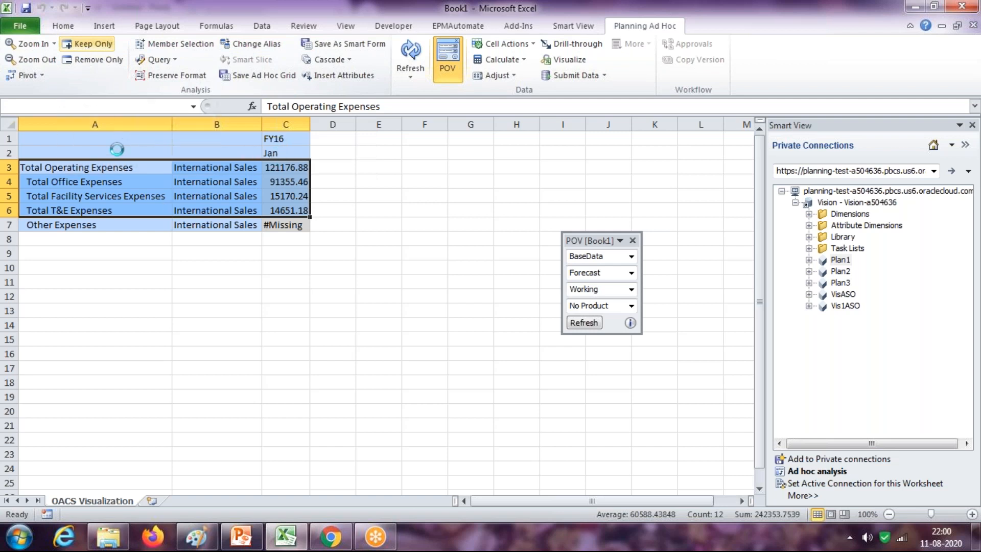
click(521, 315)
click(286, 282)
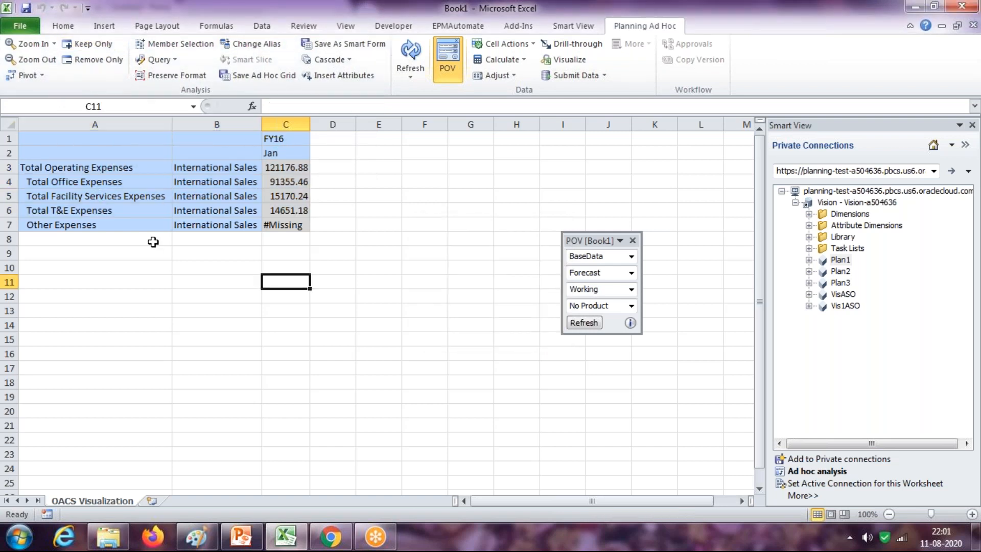
drag(102, 166, 106, 210)
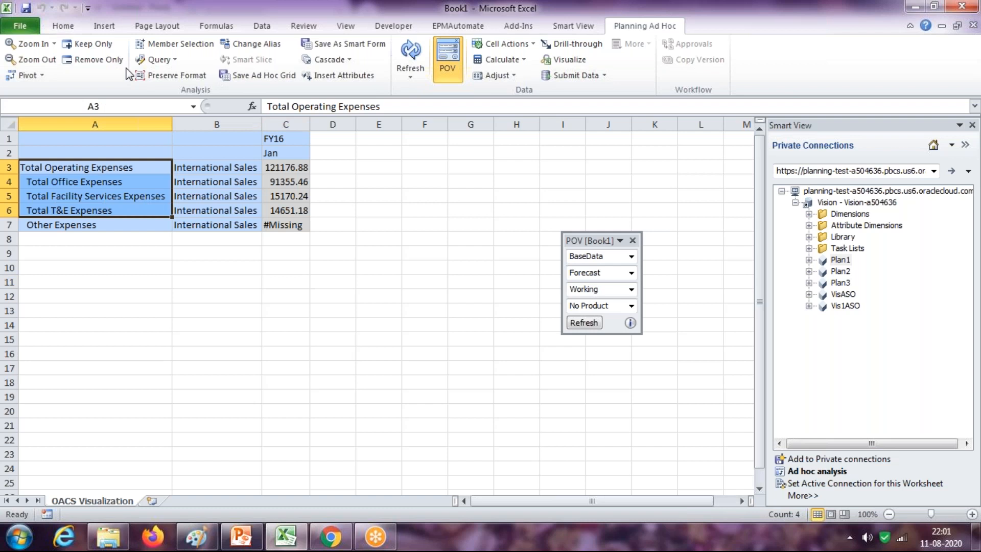
click(86, 44)
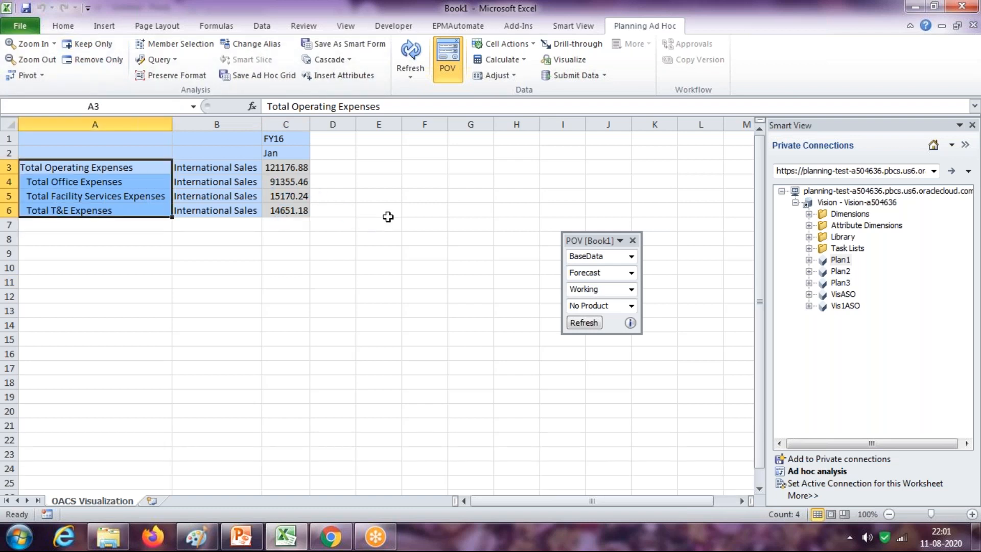
click(345, 545)
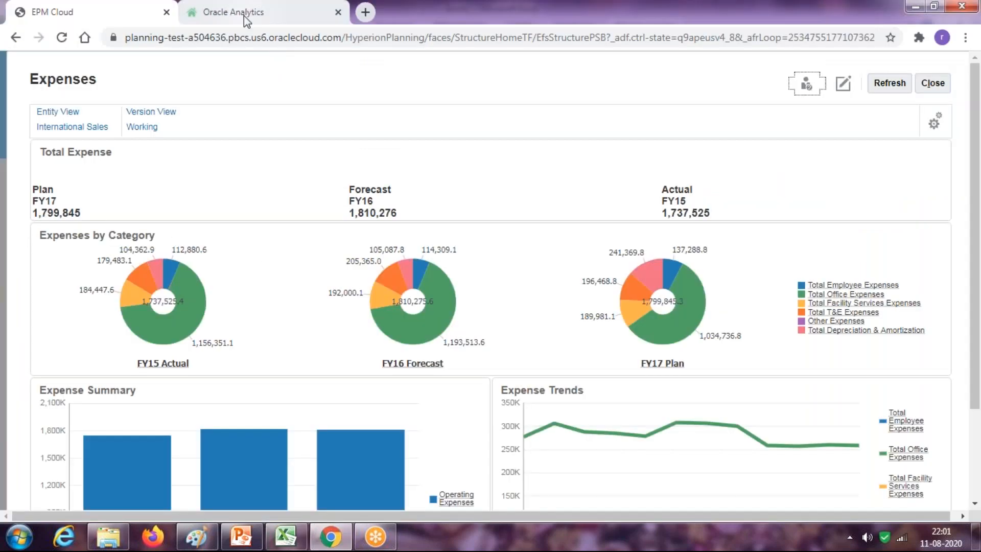
Switch to the Oracle Analytics browser tab to show its Home page
click(243, 15)
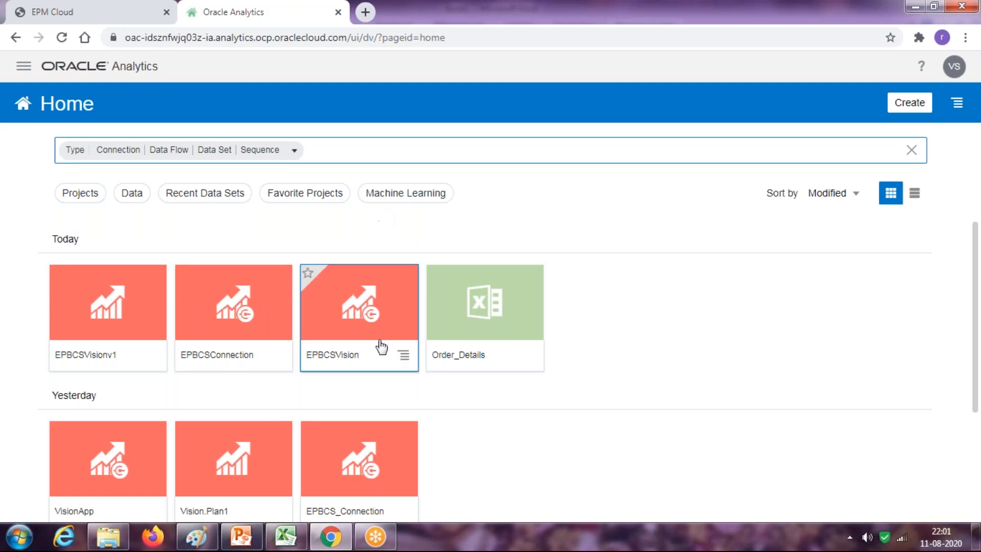
Create a new project, then begin a new data set through a new connection
click(925, 108)
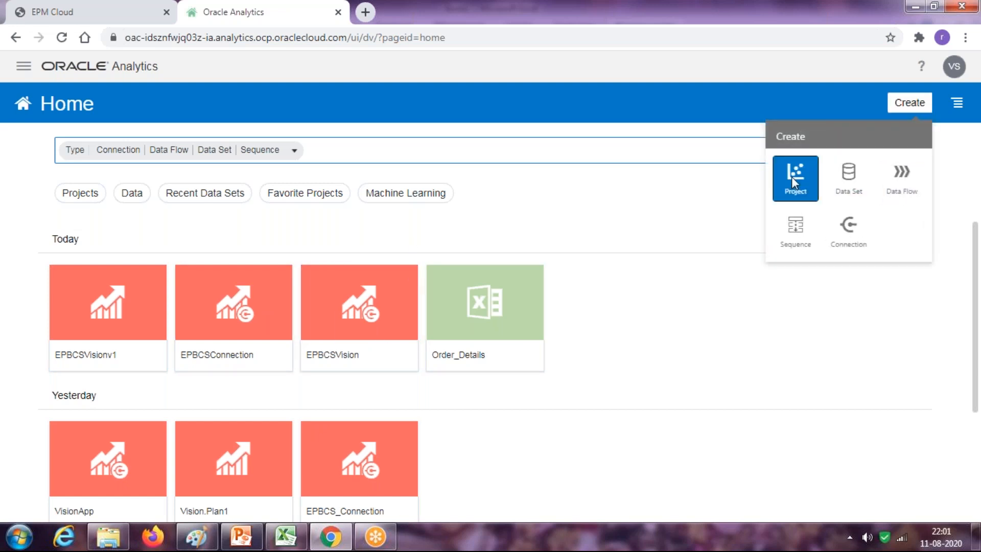
click(793, 180)
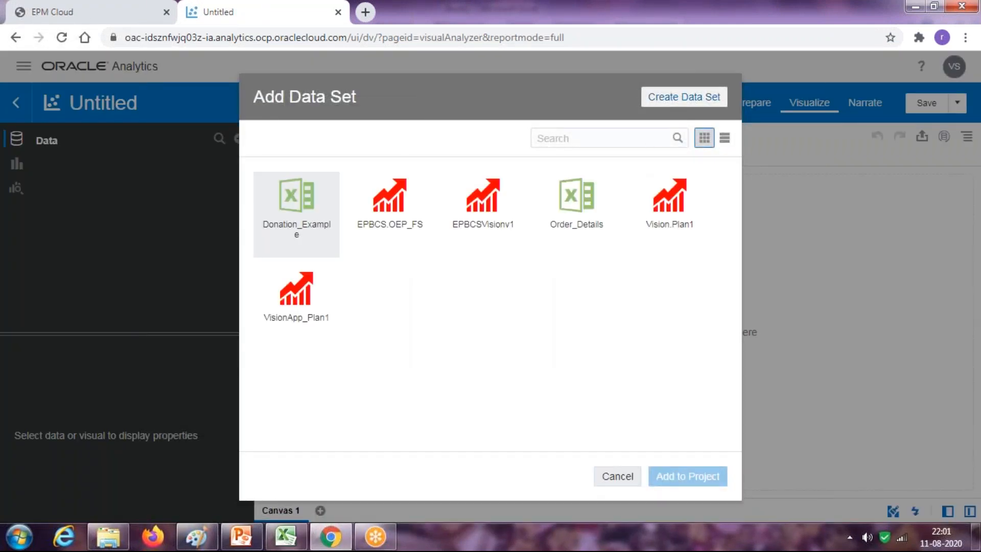
click(680, 98)
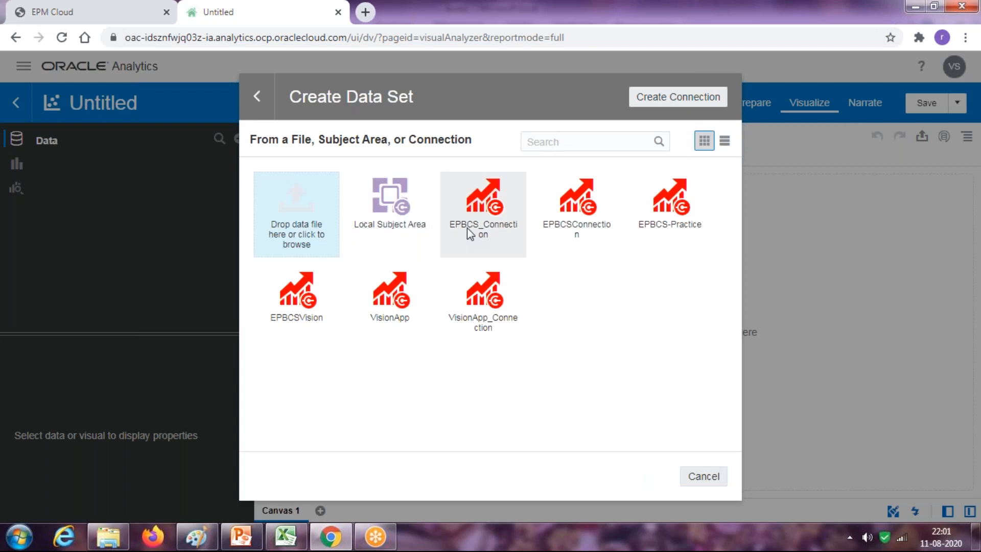
click(670, 103)
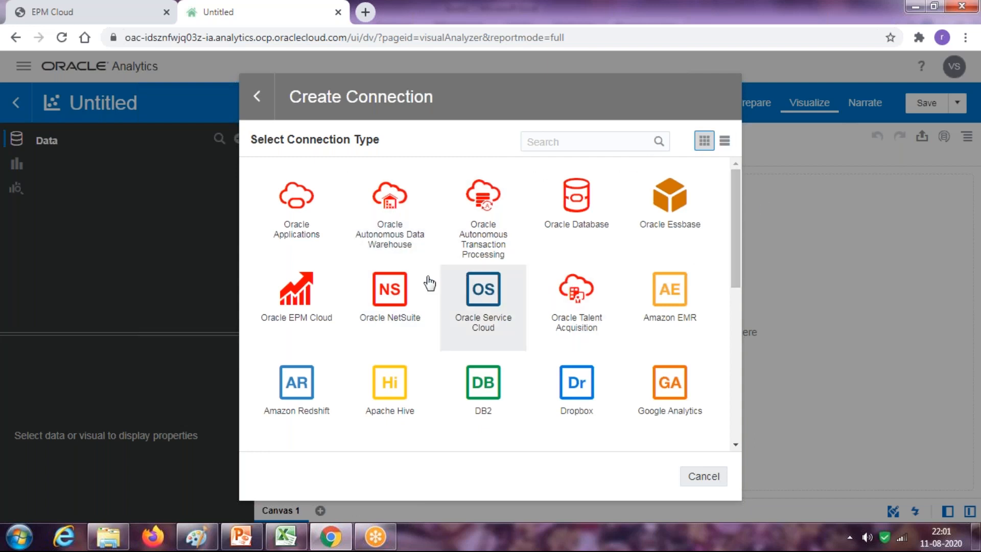
Choose Oracle EPM Cloud and fill the URL with the planning address plus identity domain
click(305, 298)
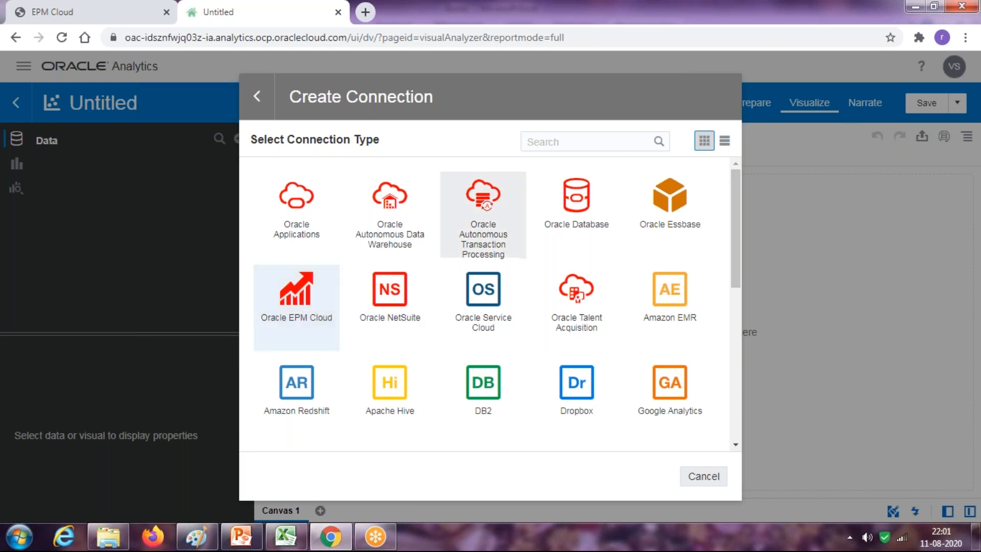
click(115, 11)
drag(342, 37, 122, 37)
key(ctrl+c)
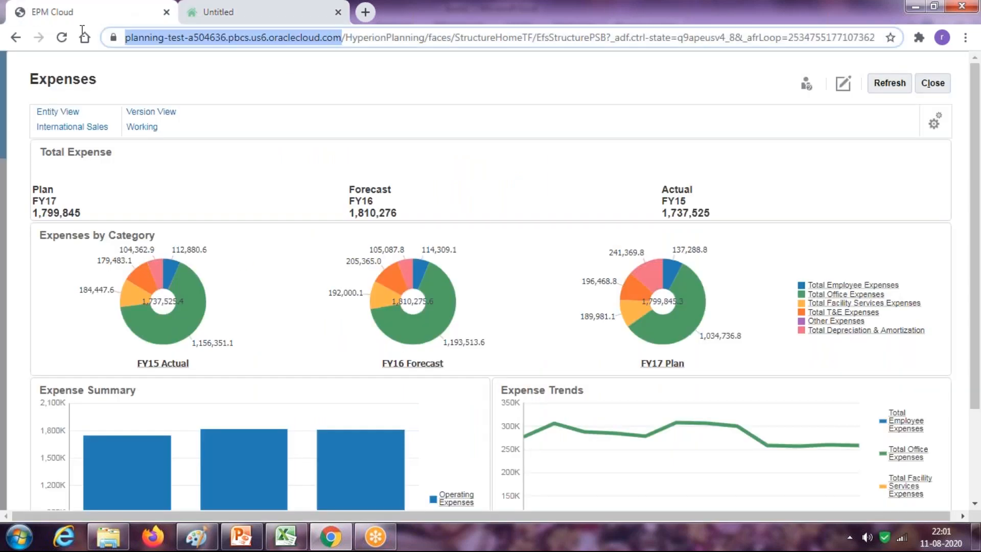
click(234, 11)
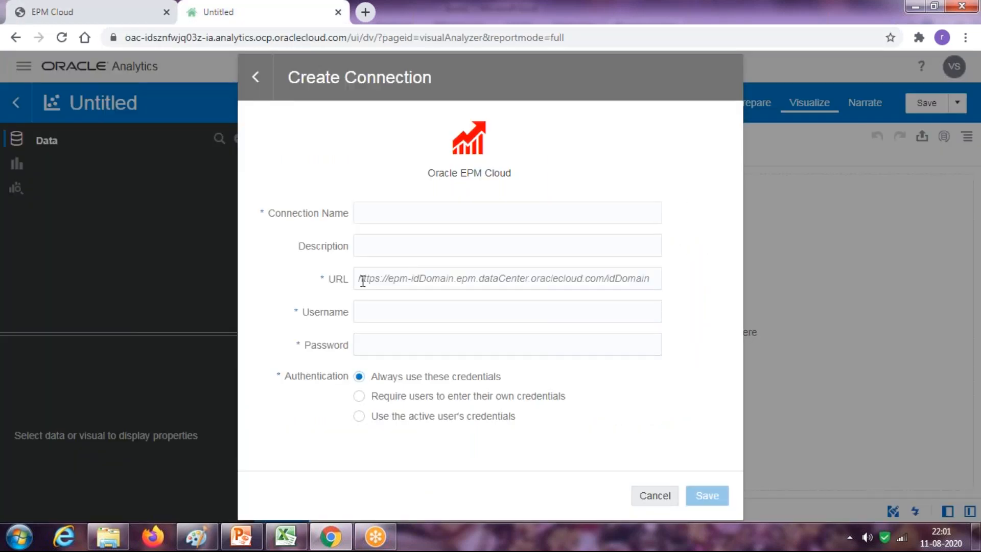
key(ctrl+v)
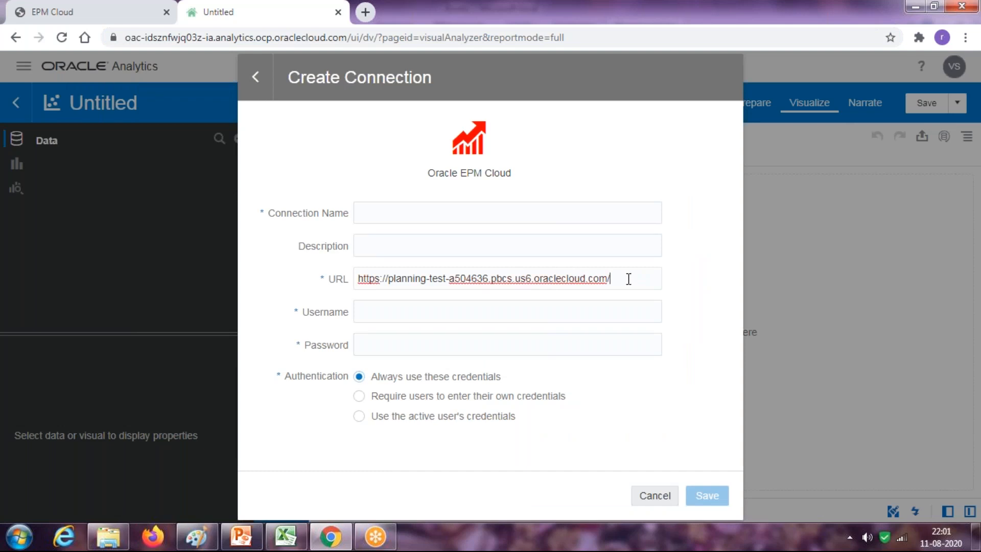
drag(489, 278, 451, 278)
key(ctrl+c)
click(652, 280)
key(ctrl+v)
Enter the username, password, name VisionApp_Connection and description Sample Vision Application
click(482, 312)
key(Tab)
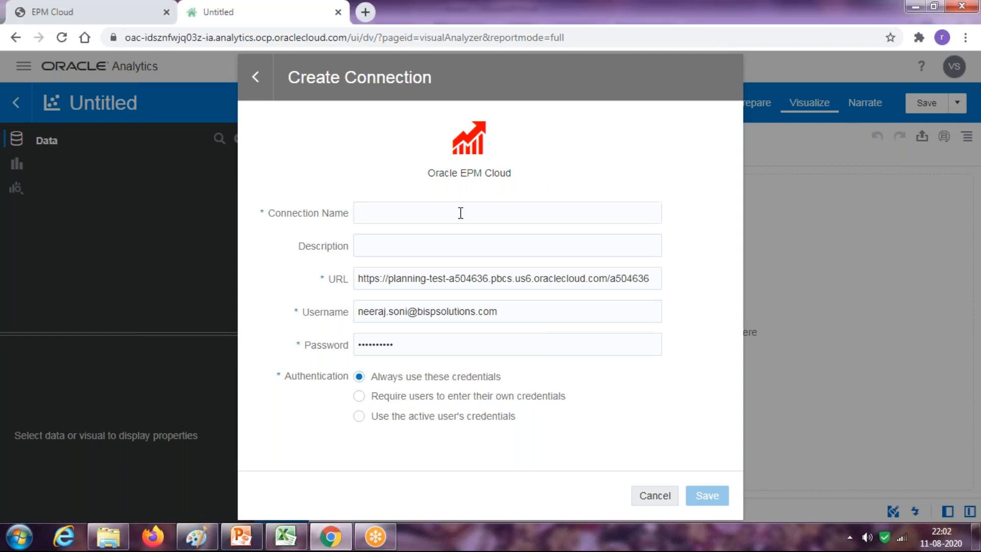
text(VisionApp)
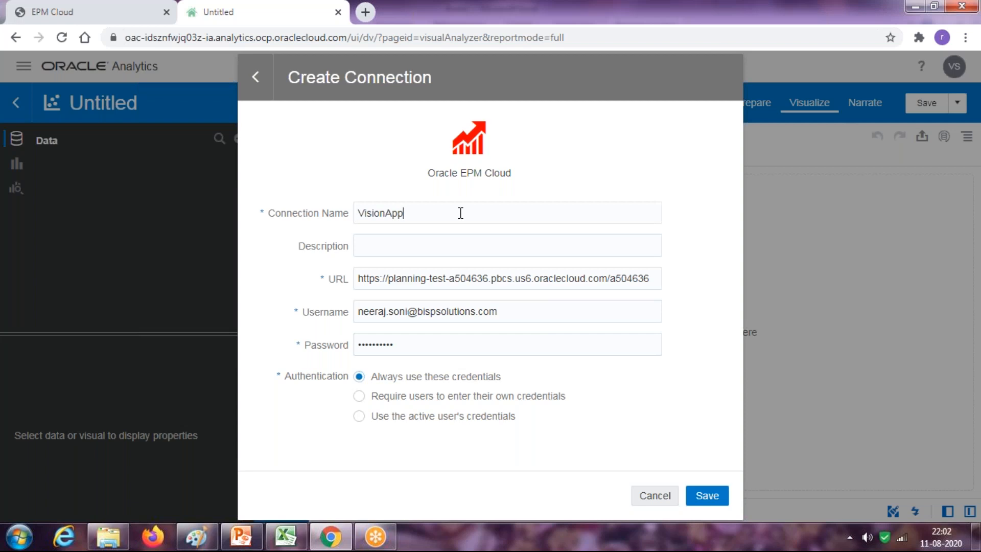
text(_Connec)
text(Sample Vi)
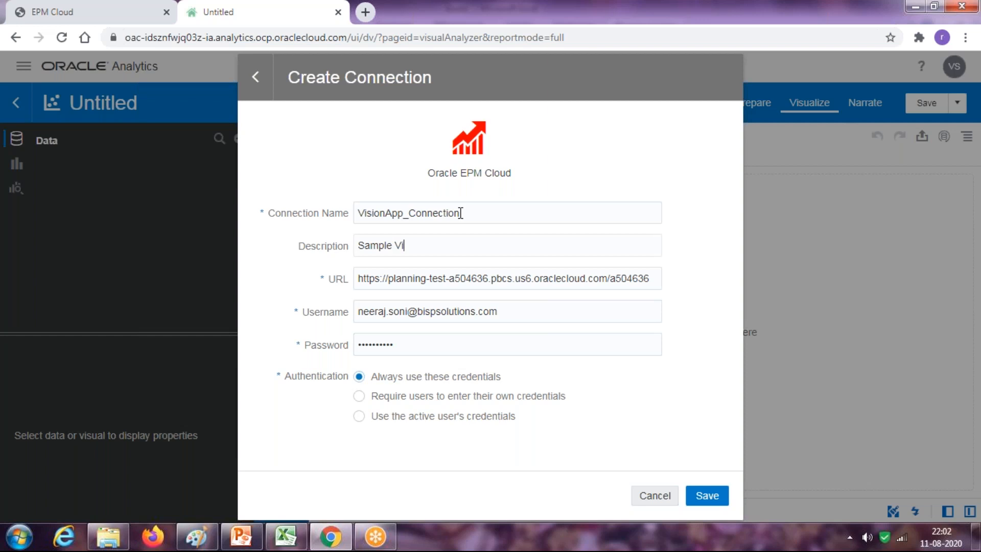
text(sion Application)
Save the connection as VisionApp_Connection_v1 after the duplicate-name warning
click(713, 498)
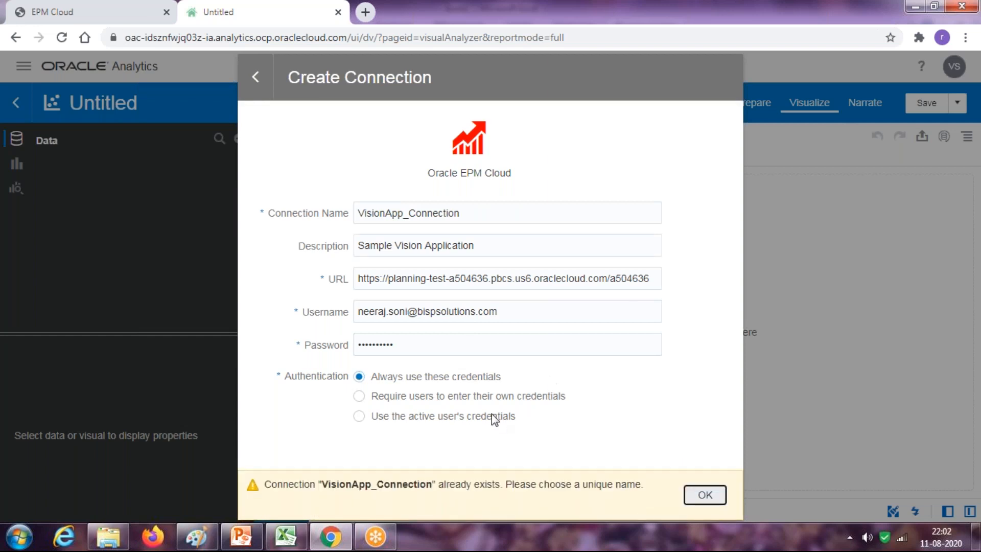
click(472, 212)
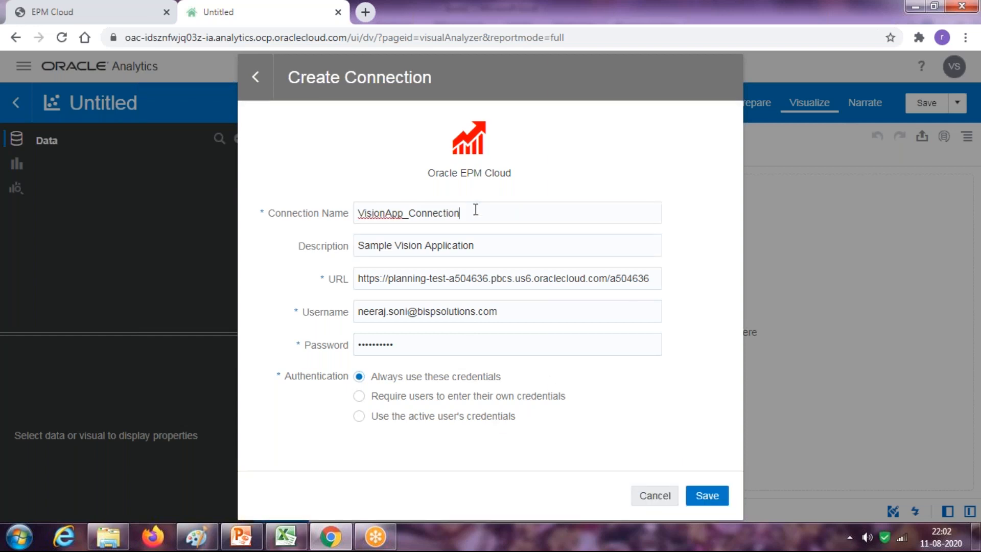
text(_v1)
click(707, 495)
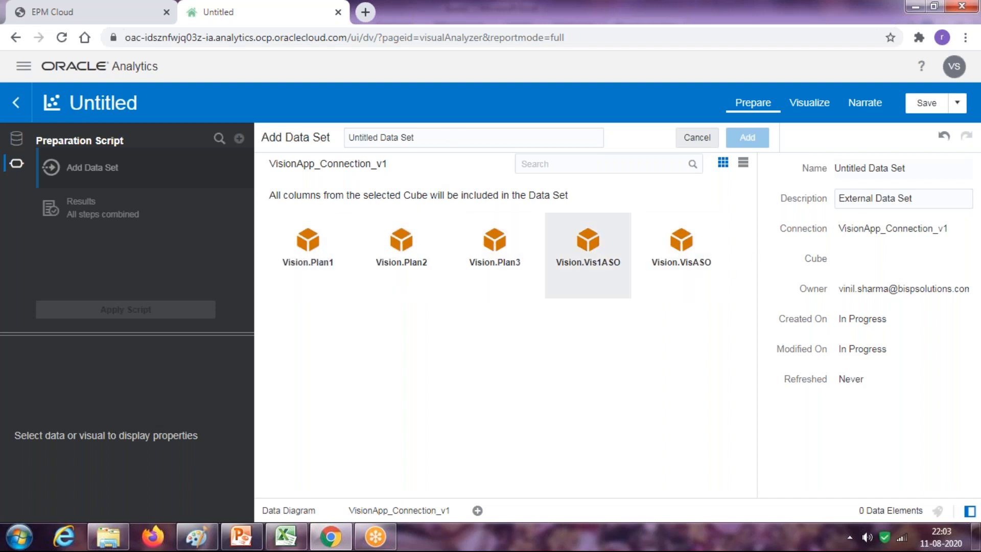
Add the Vision.Plan1 cube as data set VisionApp_Plan1_v1, renaming it after the name-in-use warning
click(331, 263)
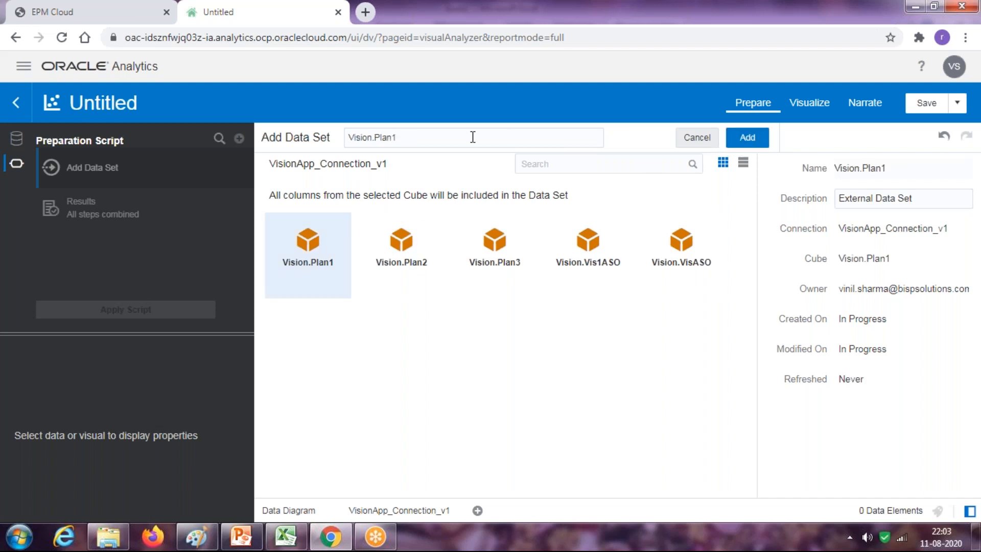
drag(473, 136, 333, 137)
text(VisionApp_C)
text(lan)
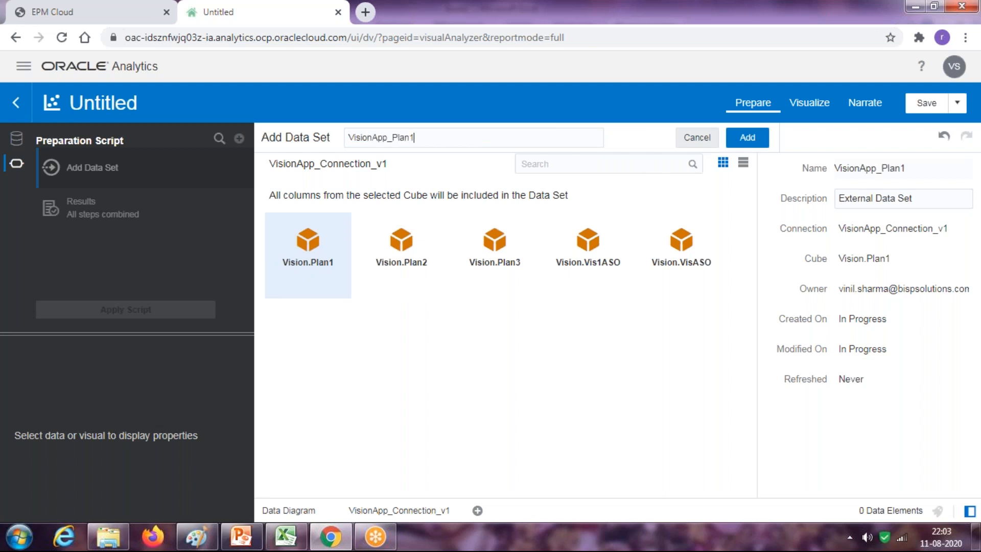
click(733, 138)
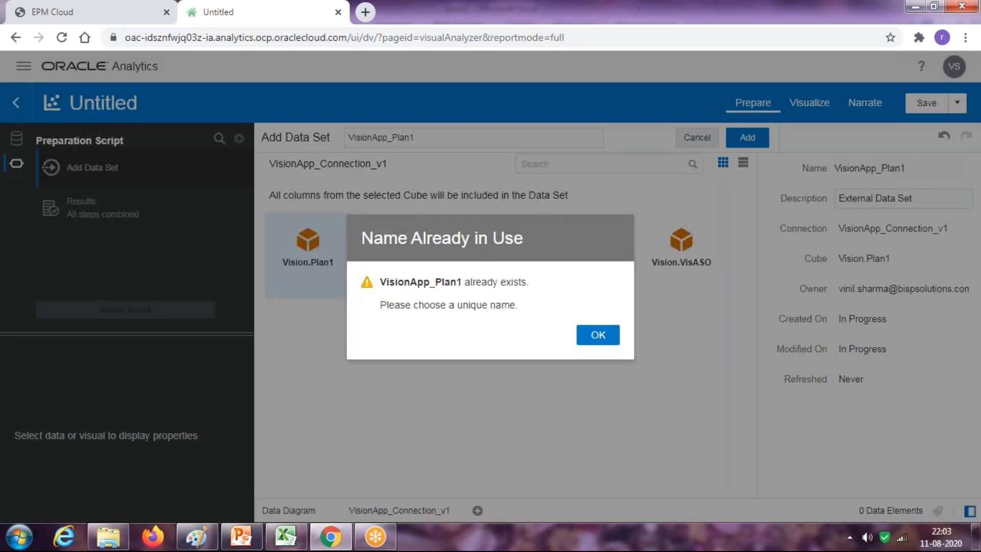
click(597, 333)
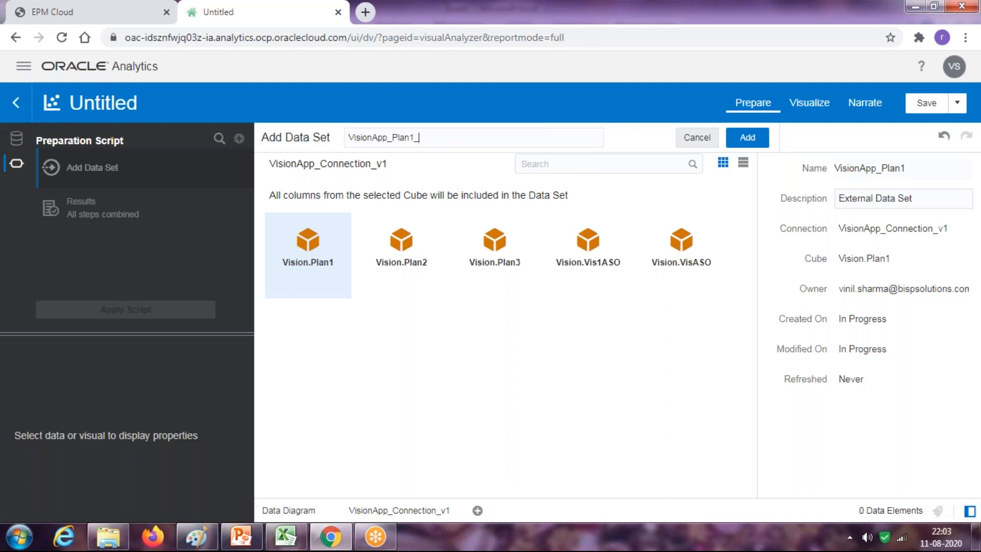
text(_v1)
click(734, 139)
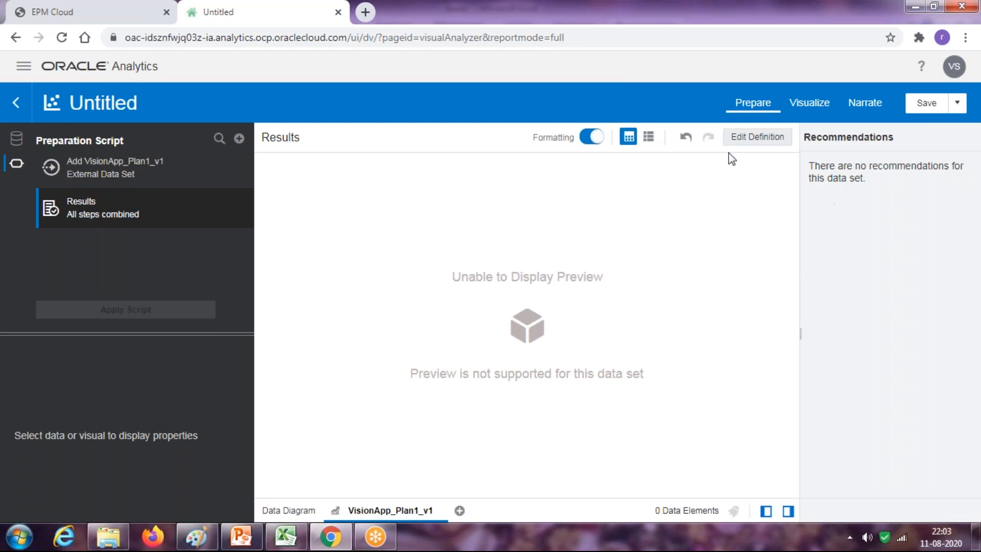
click(809, 109)
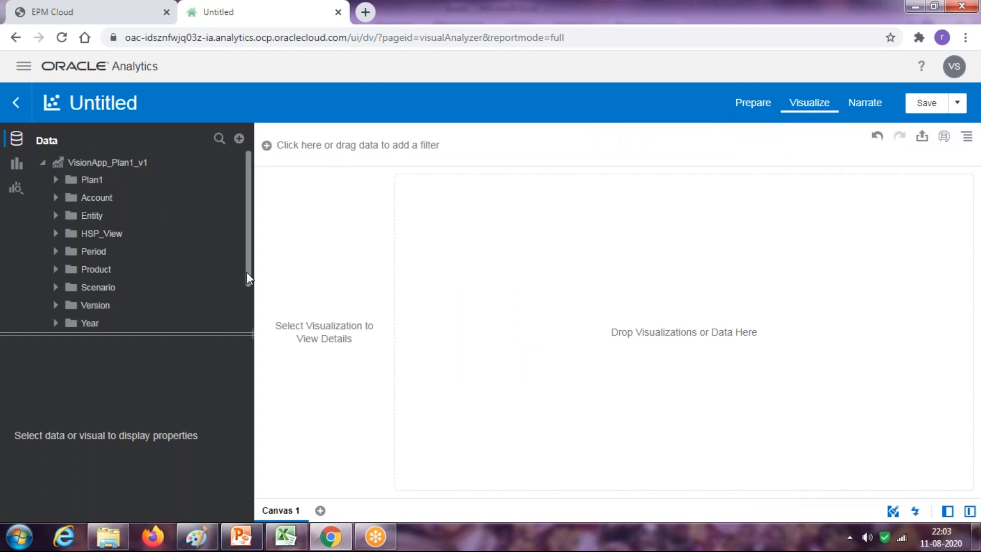
Expand the Account folder in the Data panel and select Account Name, then switch to Excel
mouse_move(246, 272)
mouse_down()
mouse_move(244, 308)
mouse_move(245, 252)
mouse_up()
scroll(250, 208, down, 2)
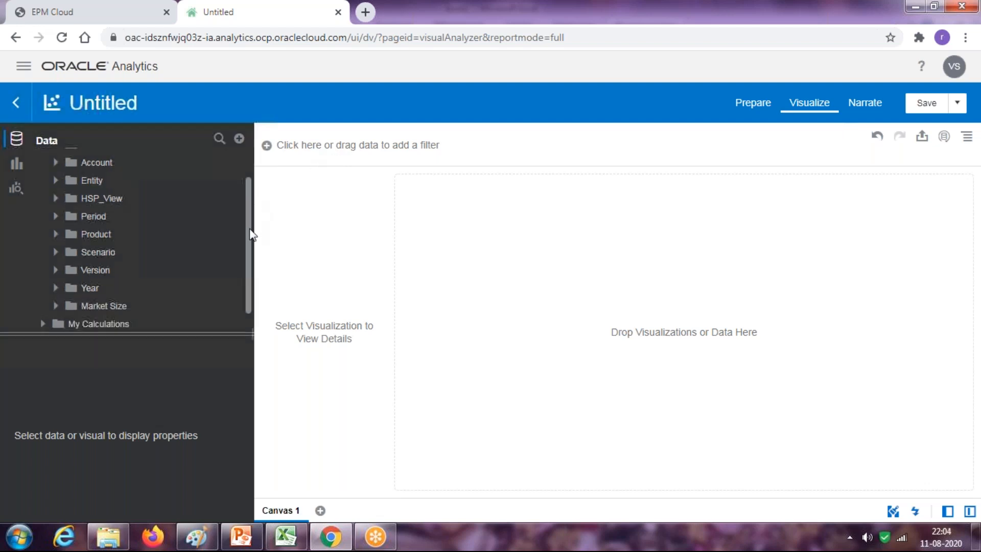
scroll(251, 235, up, 2)
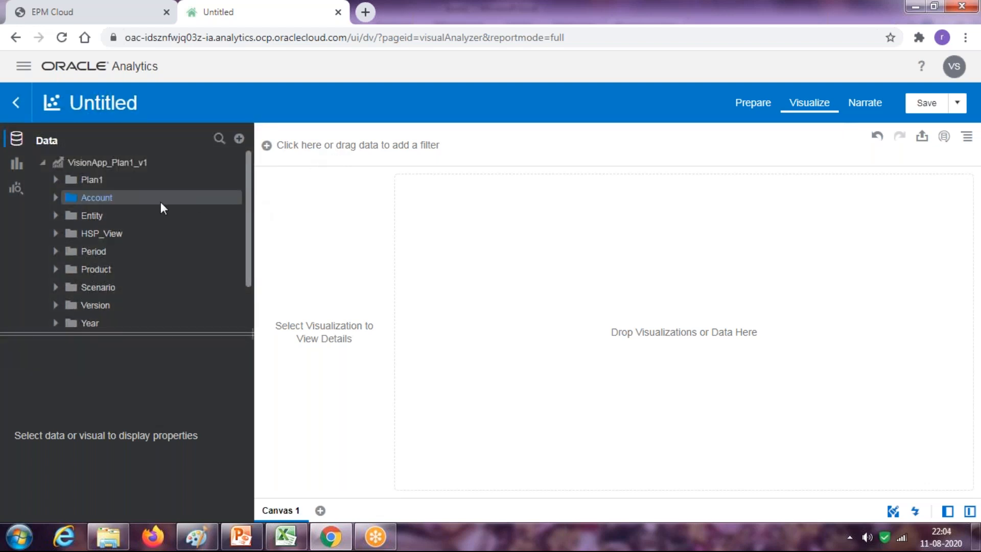
click(55, 199)
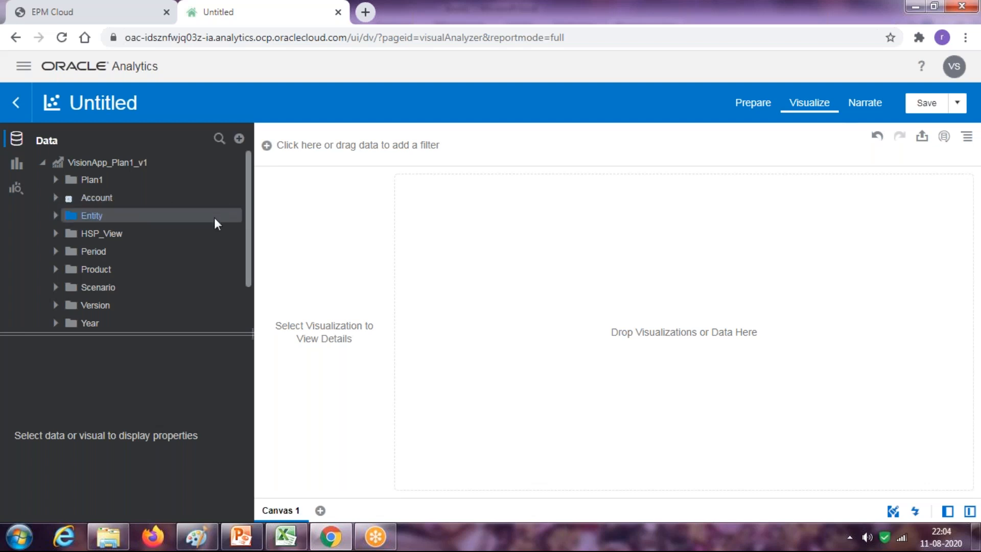
click(243, 217)
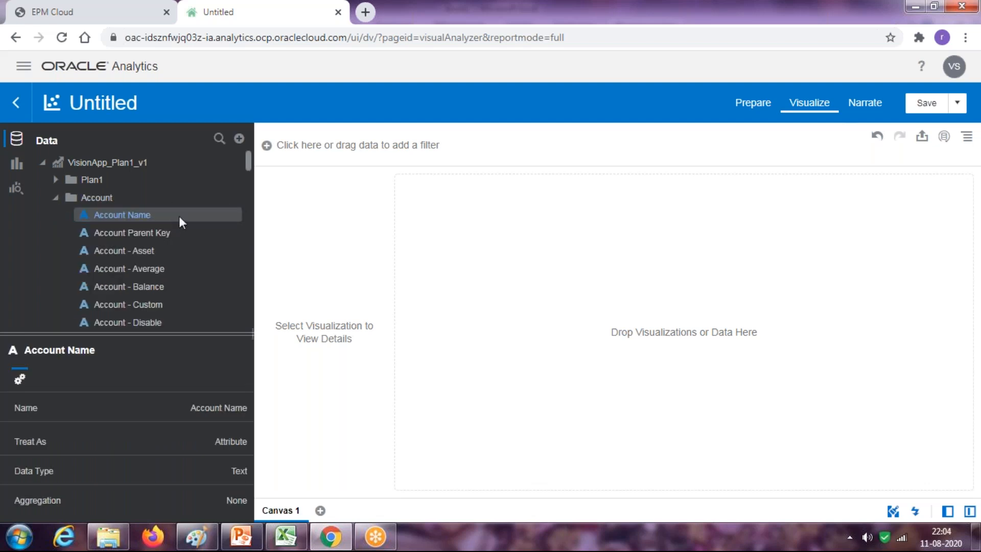
click(286, 536)
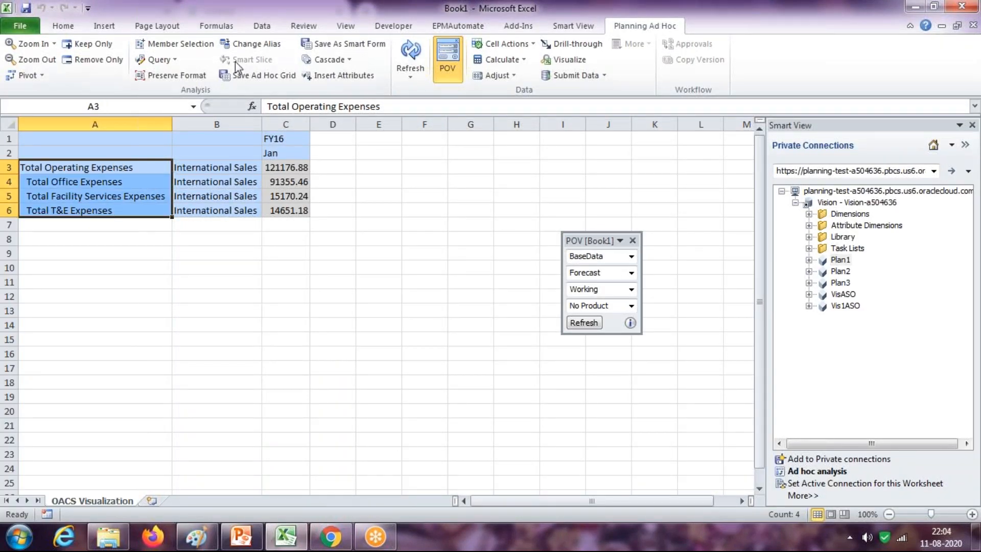
Set the Smart View alias to None to show accounts 7001–7005, then add Account Name to the canvas
click(258, 45)
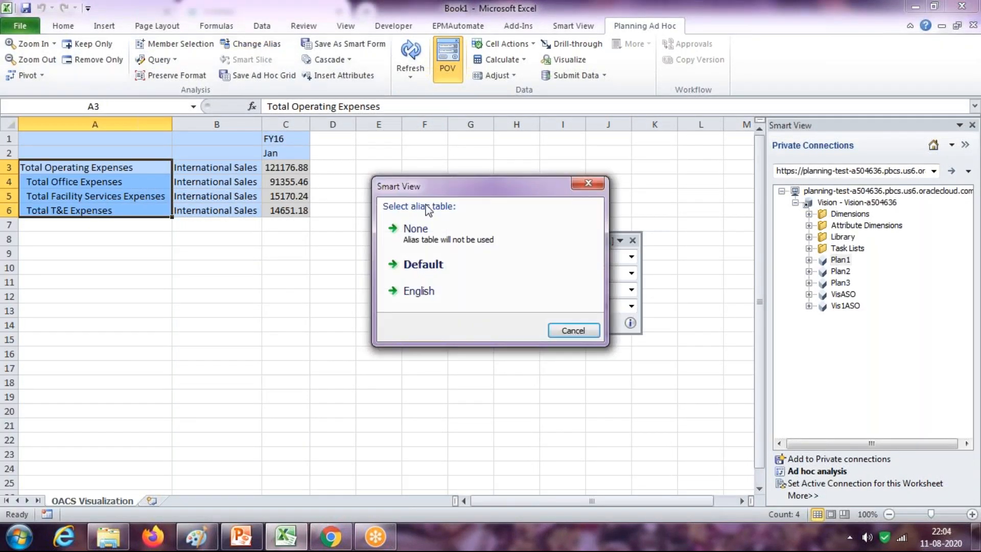
click(517, 264)
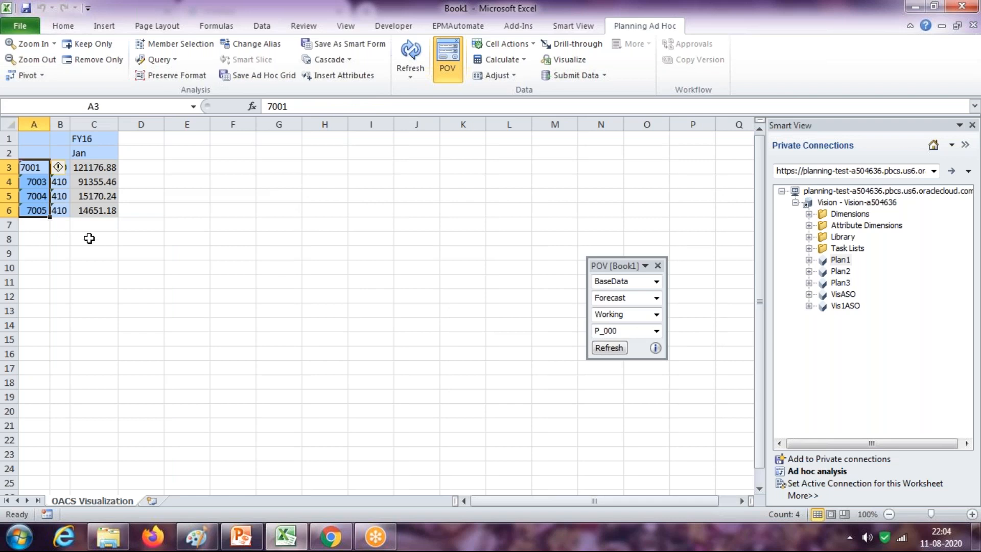
key(alt+Tab)
drag(94, 210, 522, 244)
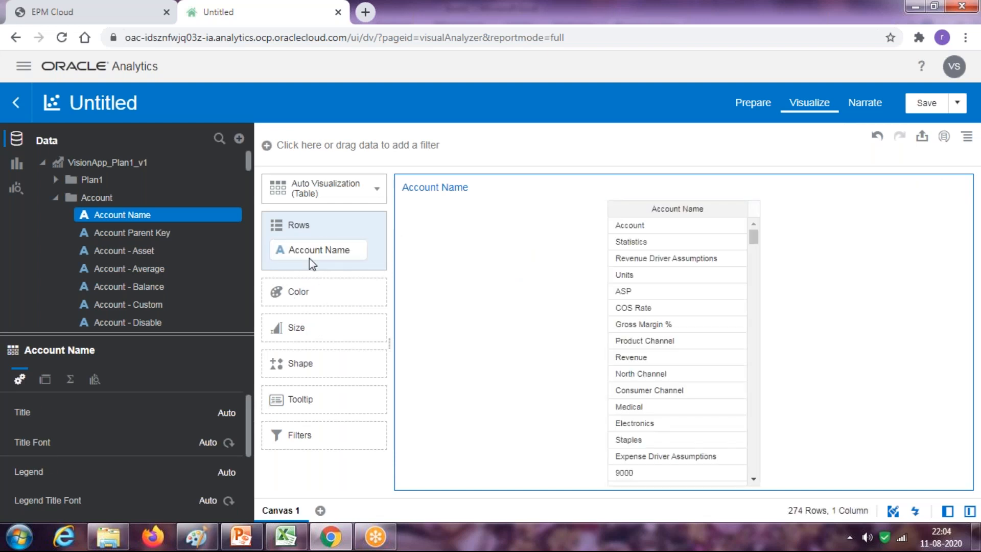
Add Account Name as a table filter and search its values for 700
click(142, 219)
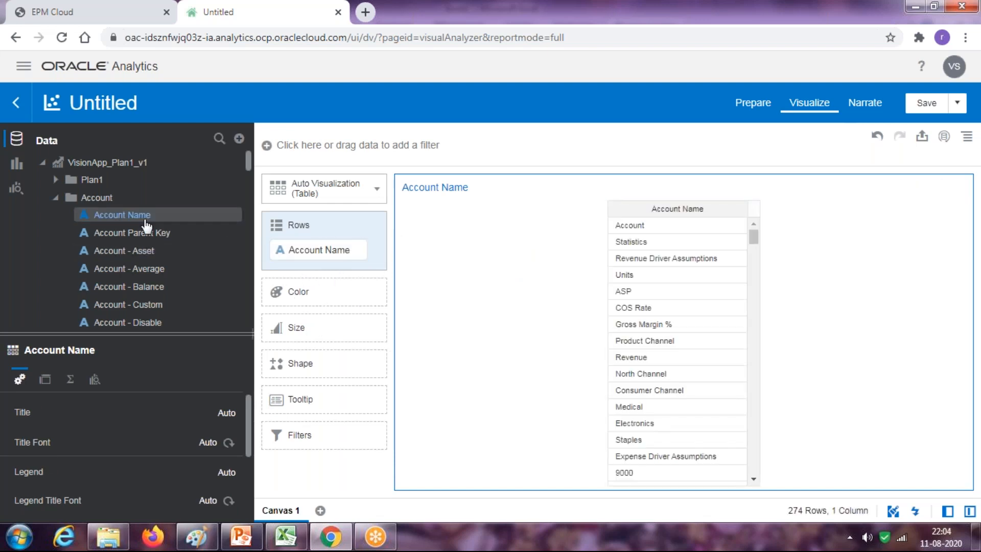
drag(321, 416, 315, 435)
drag(148, 217, 302, 431)
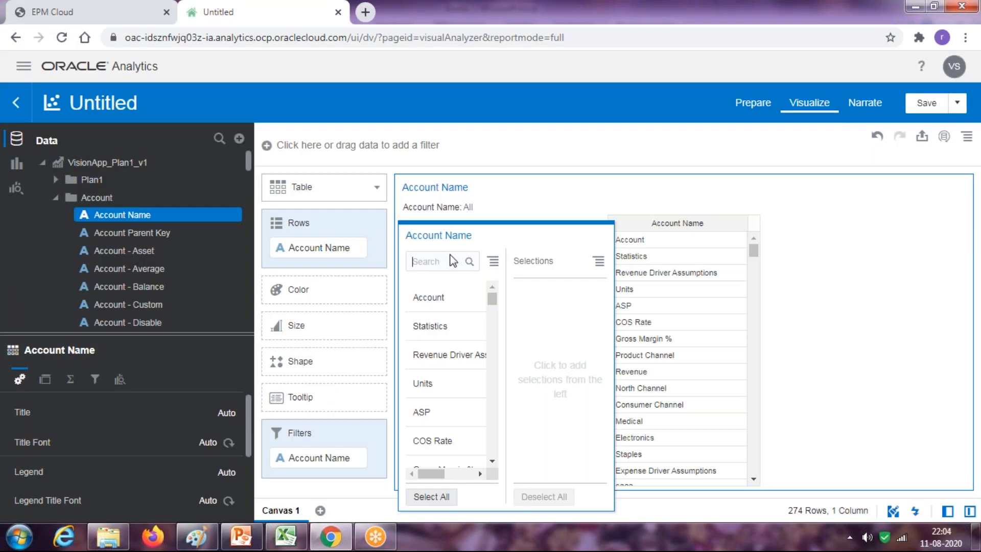
text(7001)
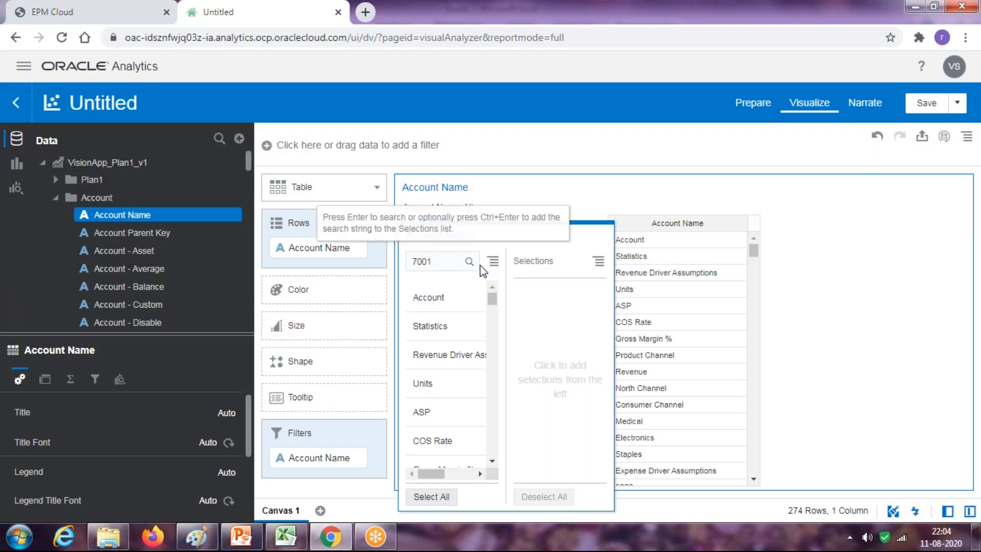
key(Return)
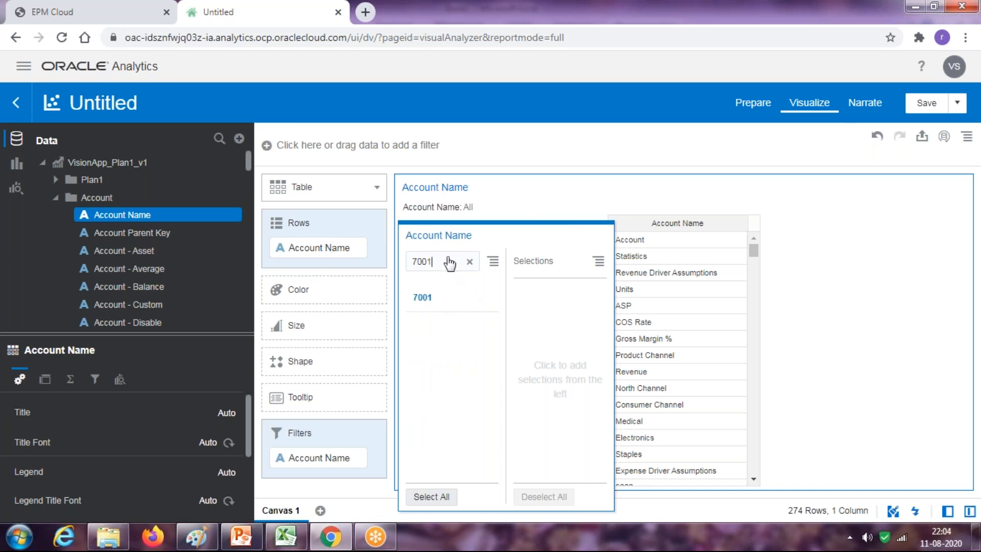
Select accounts 7001, 7003, 7004 and 7005 in the Account Name filter
click(423, 297)
key(alt+Tab)
key(alt+Tab)
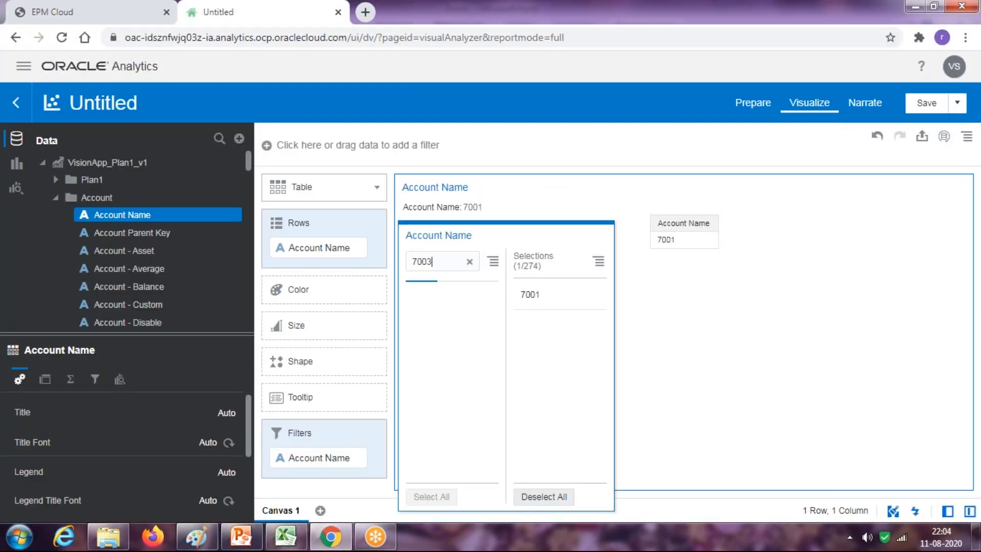
click(424, 299)
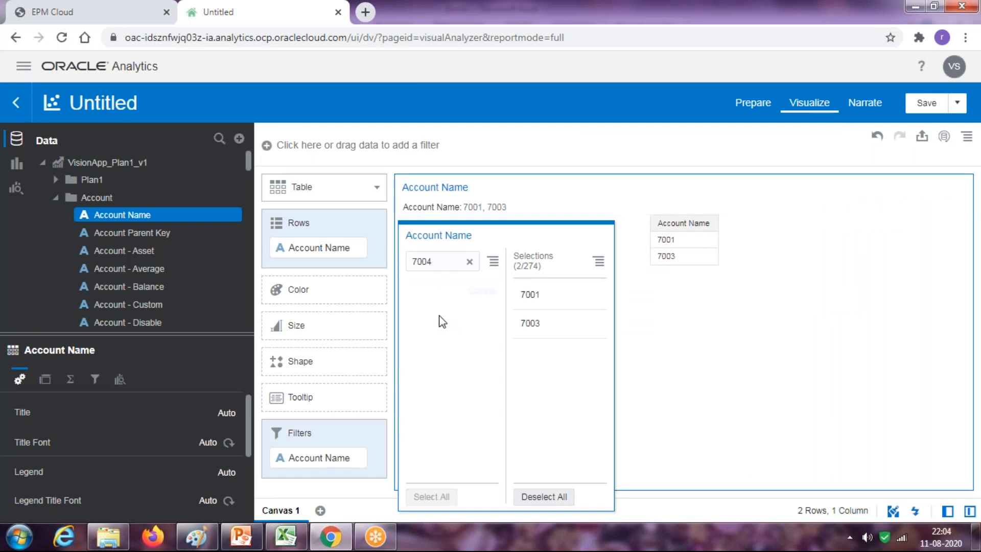
click(443, 284)
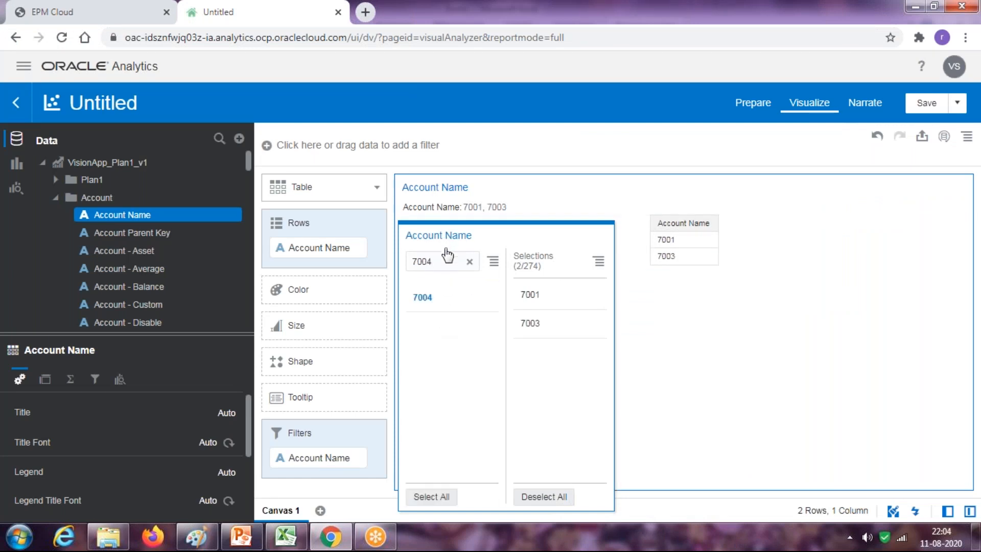
click(446, 261)
key(BackSpace)
text(5)
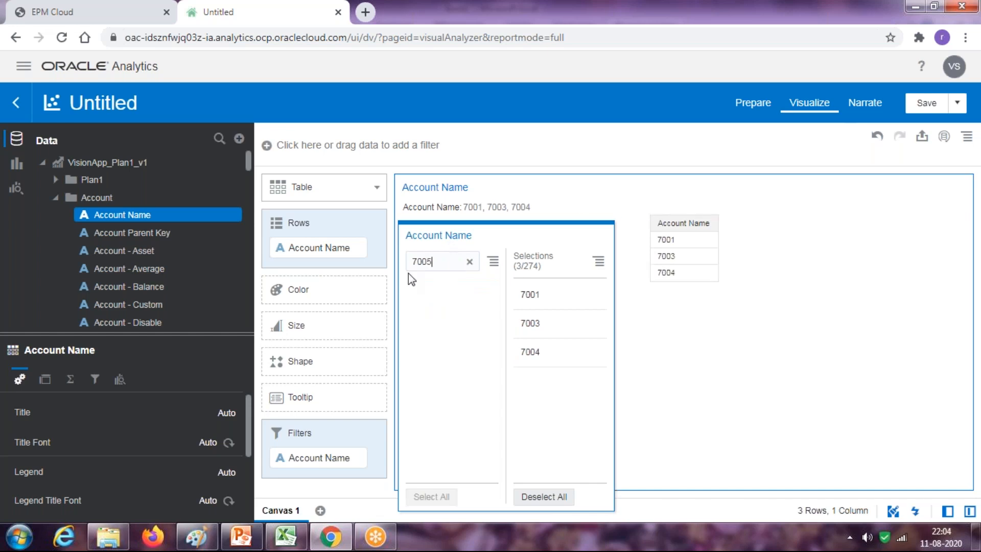
click(448, 307)
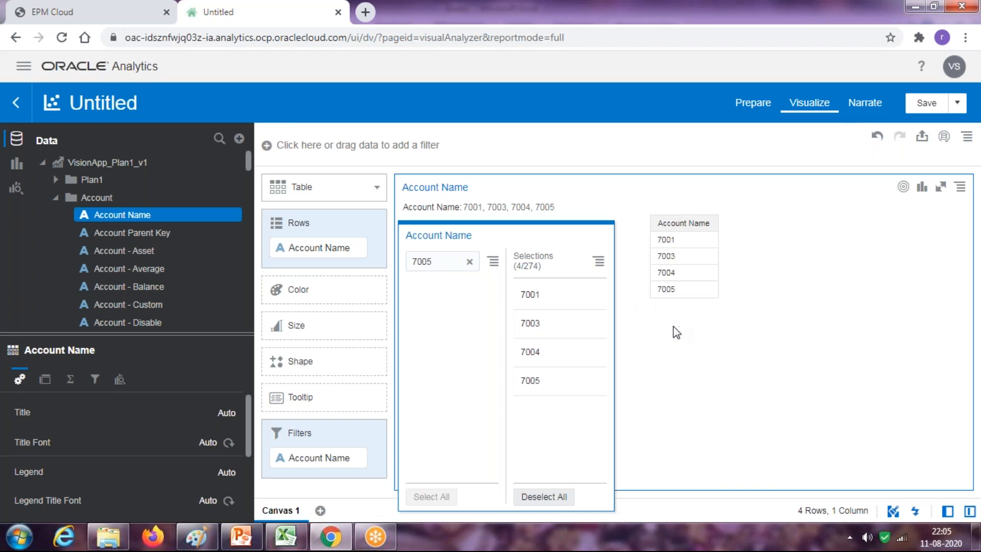
click(286, 210)
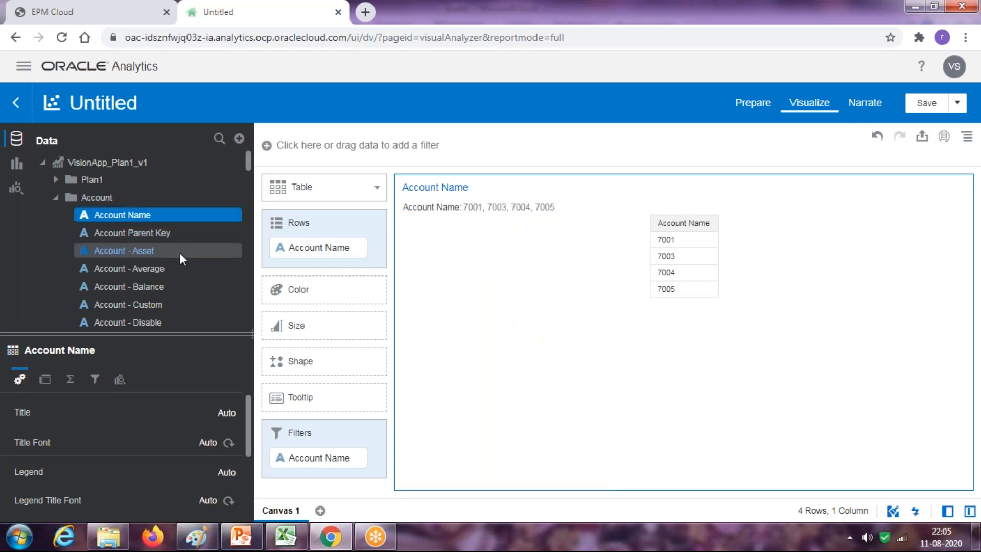
drag(249, 165, 250, 207)
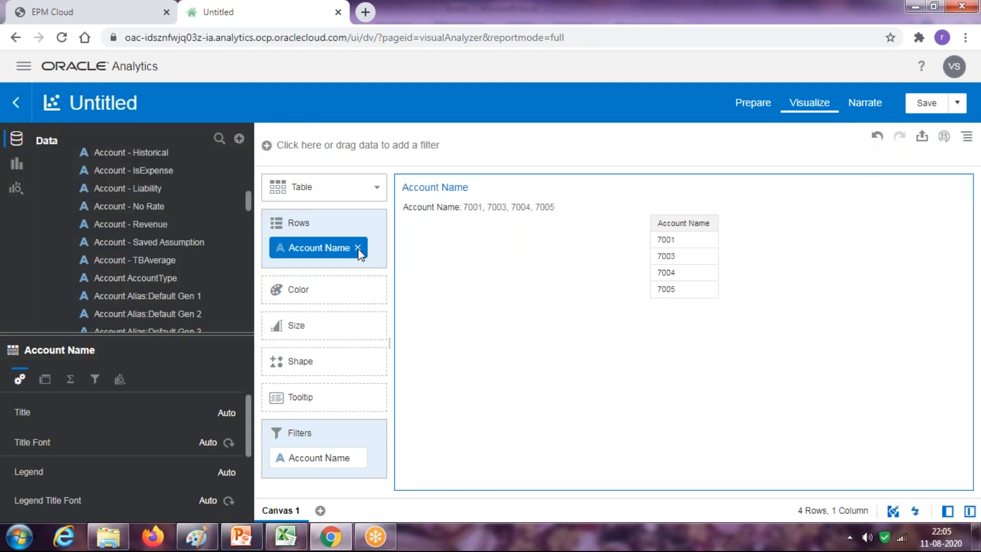
Replace Account Name in the table rows with Account Alias:Default Gen 9, then check Excel
scroll(192, 238, down, 4)
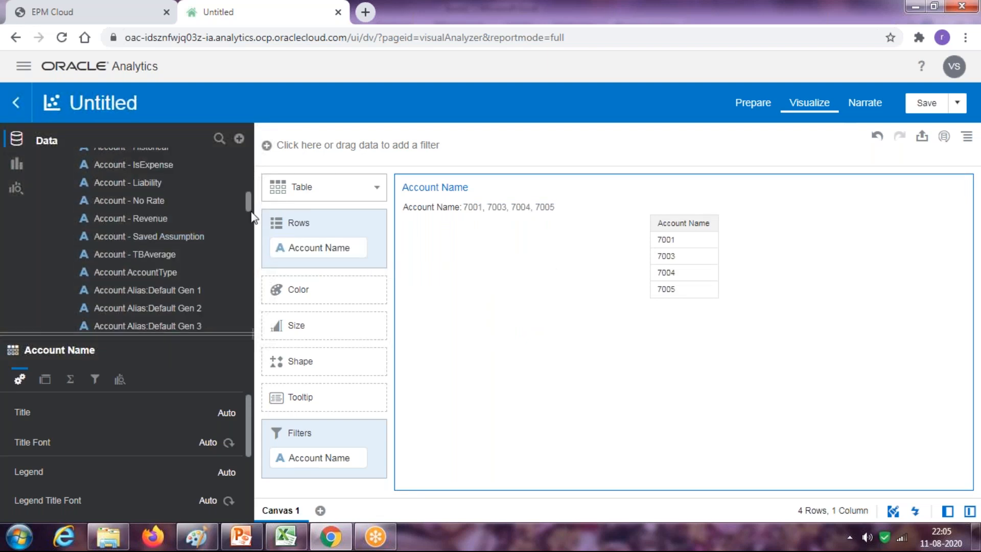
drag(192, 241, 331, 266)
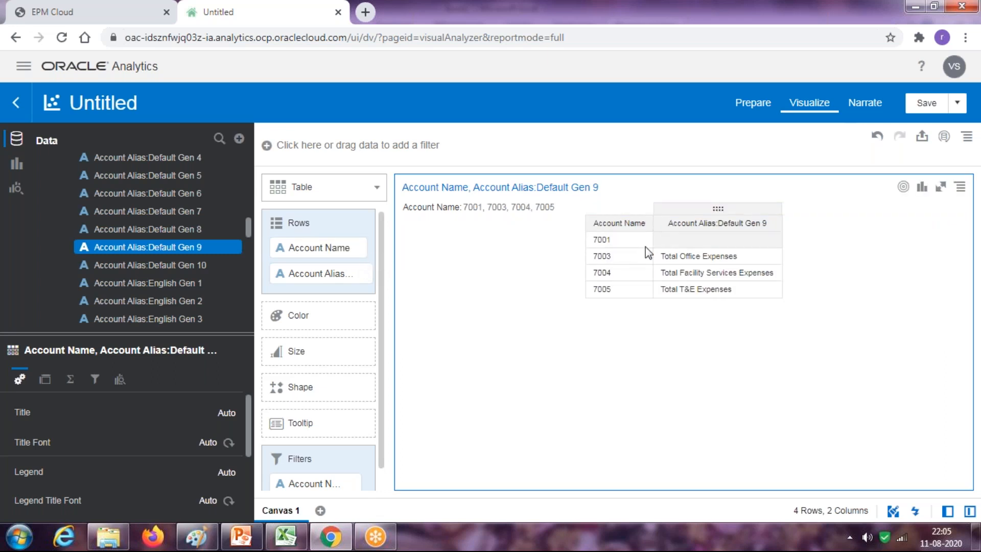
click(357, 247)
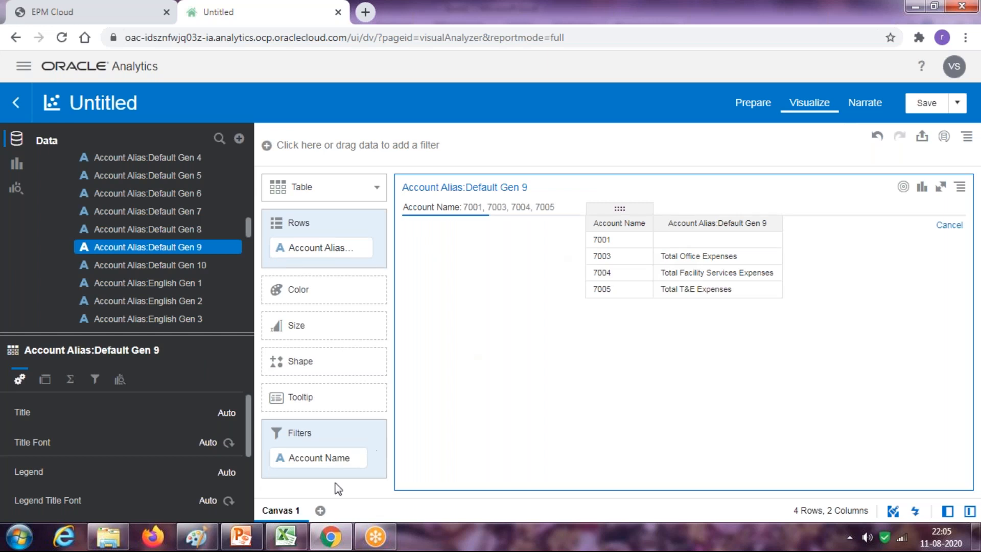
click(286, 536)
click(114, 200)
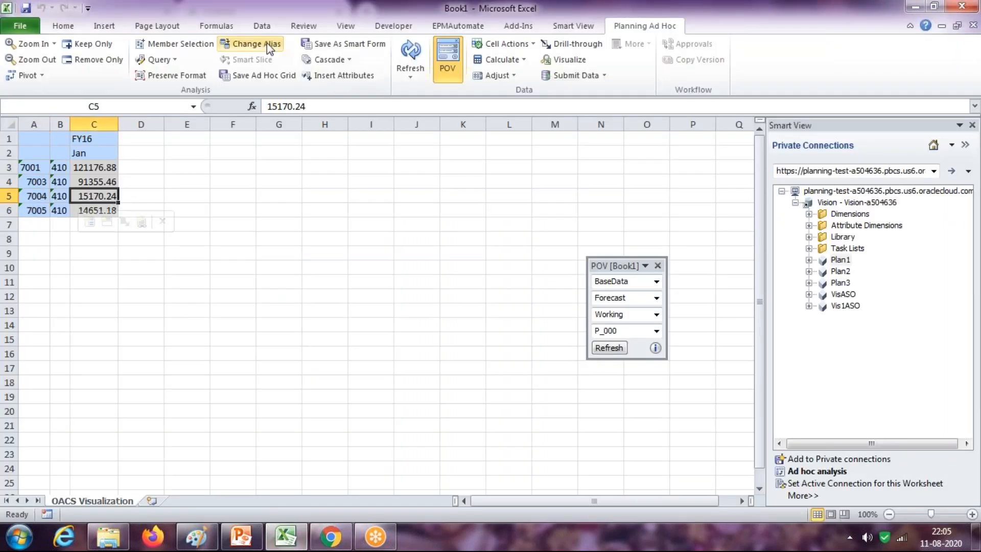
Return from Excel to the Oracle Analytics alias table
key(alt+Tab)
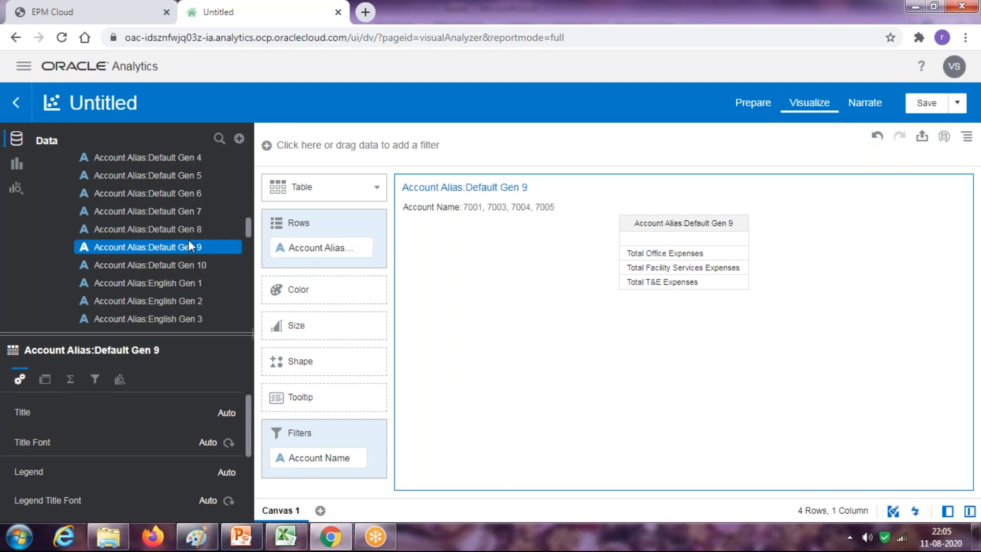
Try and remove Default Gen 8 in Rows, then drop account 7001 from the Account Name filter
drag(171, 230, 317, 236)
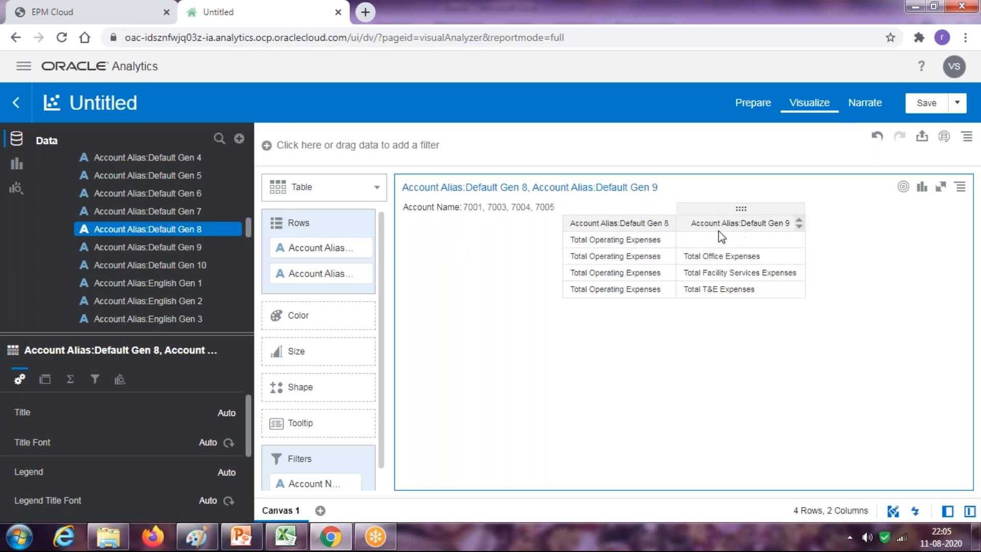
click(363, 248)
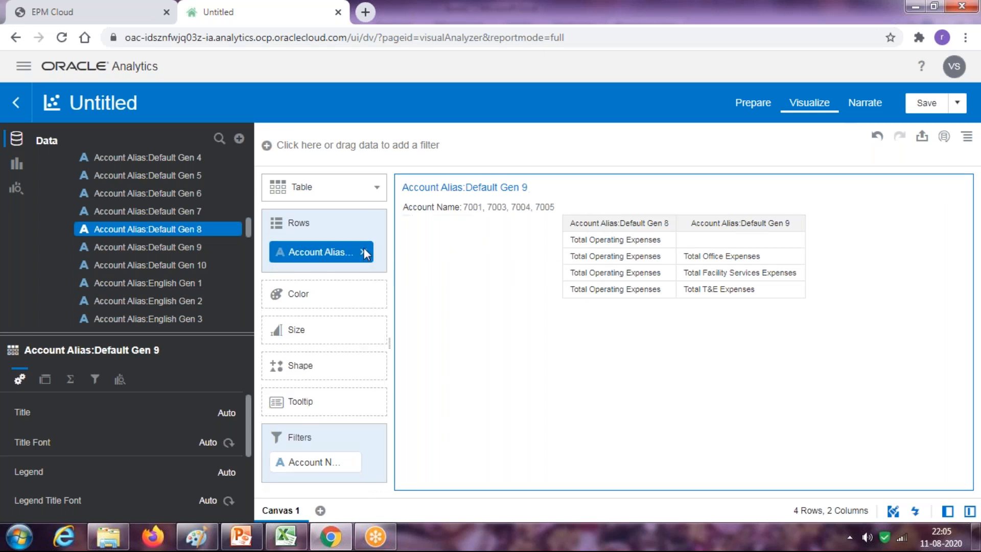
right_click(328, 458)
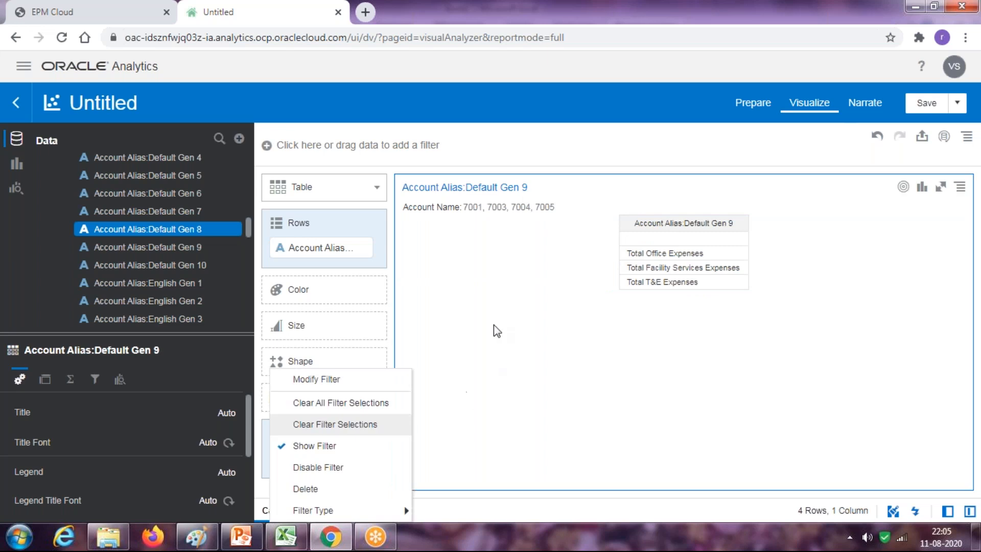
click(337, 388)
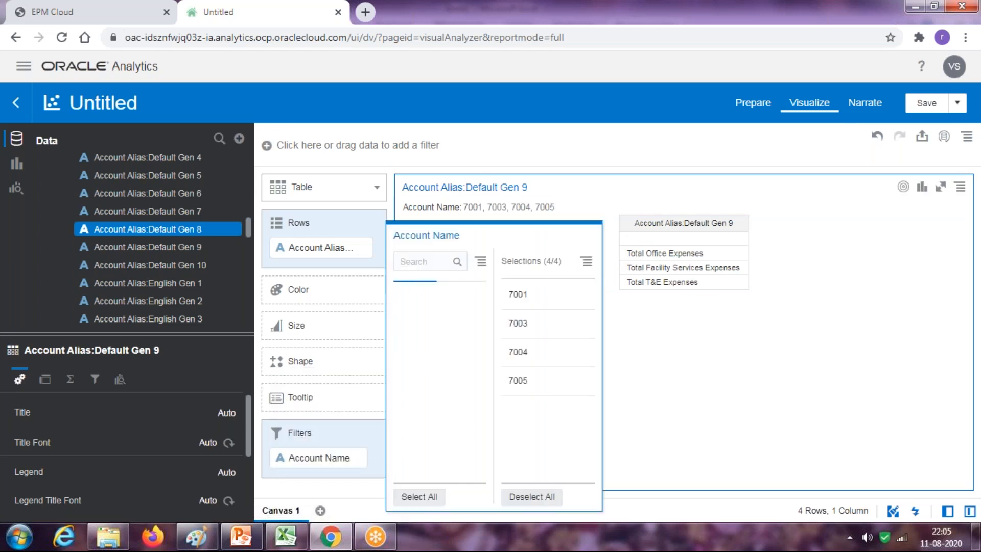
click(532, 294)
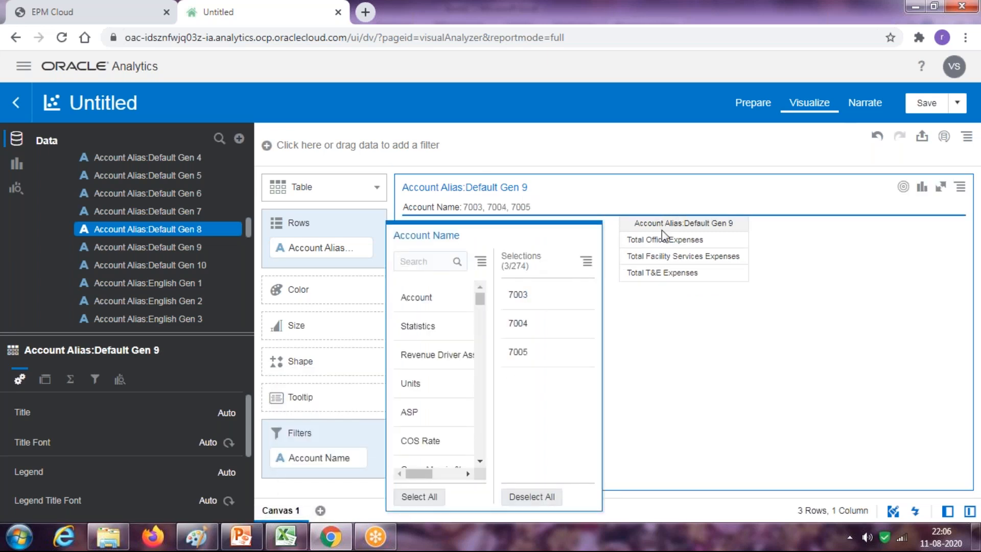
click(564, 150)
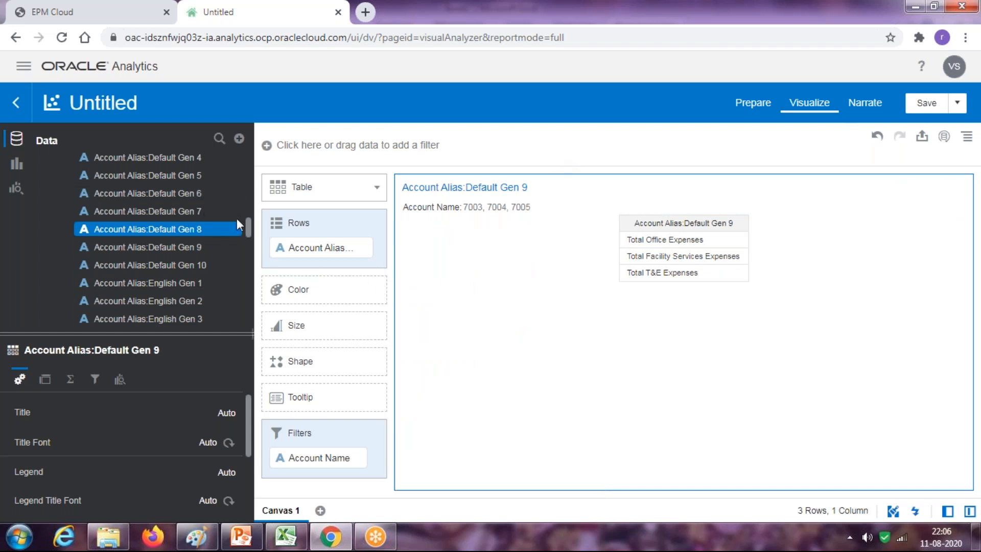
drag(247, 227, 247, 160)
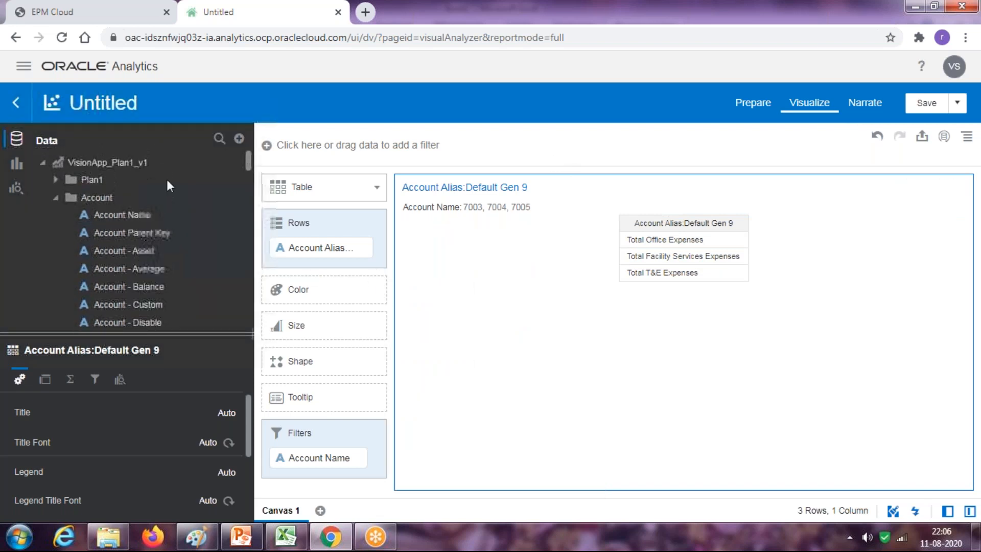
Add an Entity Name filter, left at All, and bring up the Expenses reference image in Paint
click(55, 198)
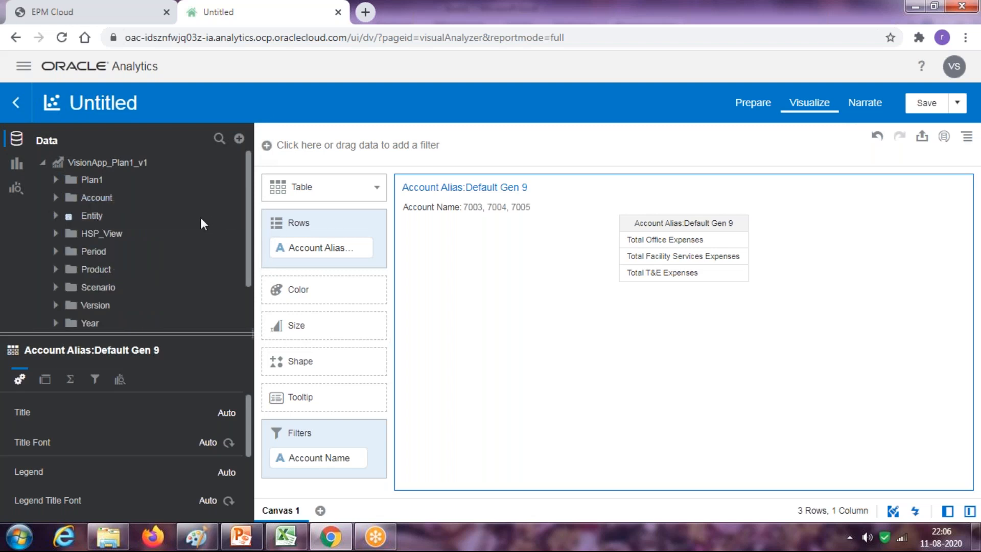
drag(247, 190, 250, 208)
drag(141, 198, 473, 331)
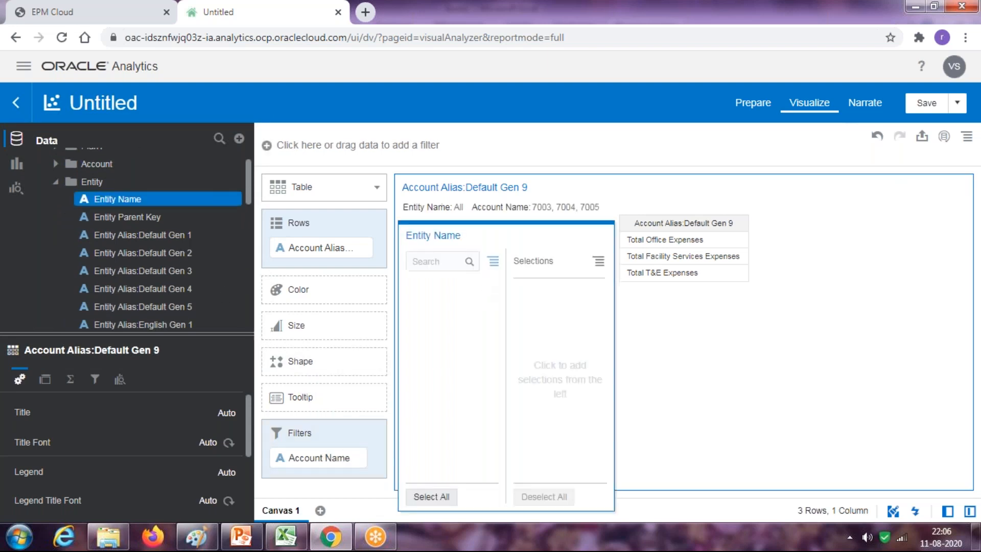
click(196, 536)
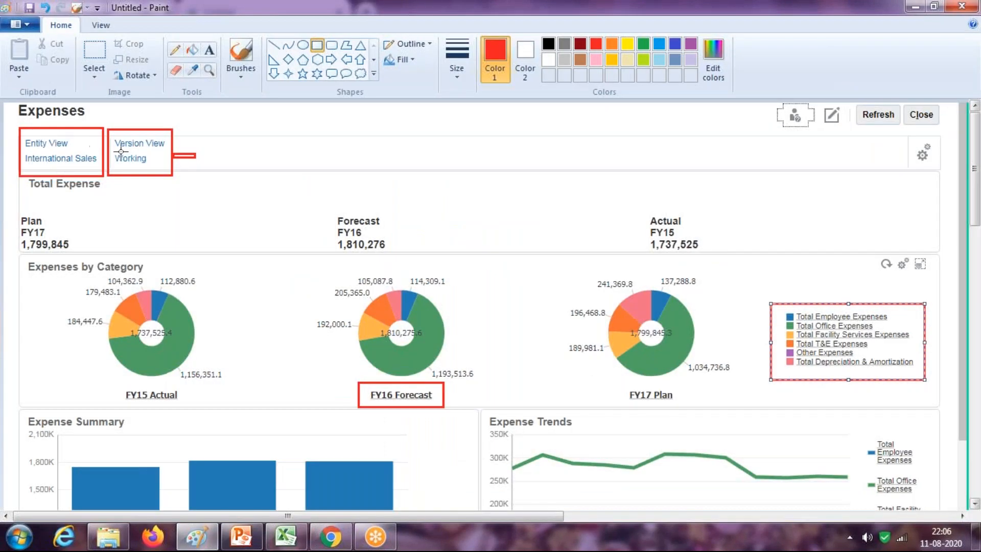
Search the Entity Name filter for 'inter', comparing against the Paint reference and Smart View entity codes
key(alt+Tab)
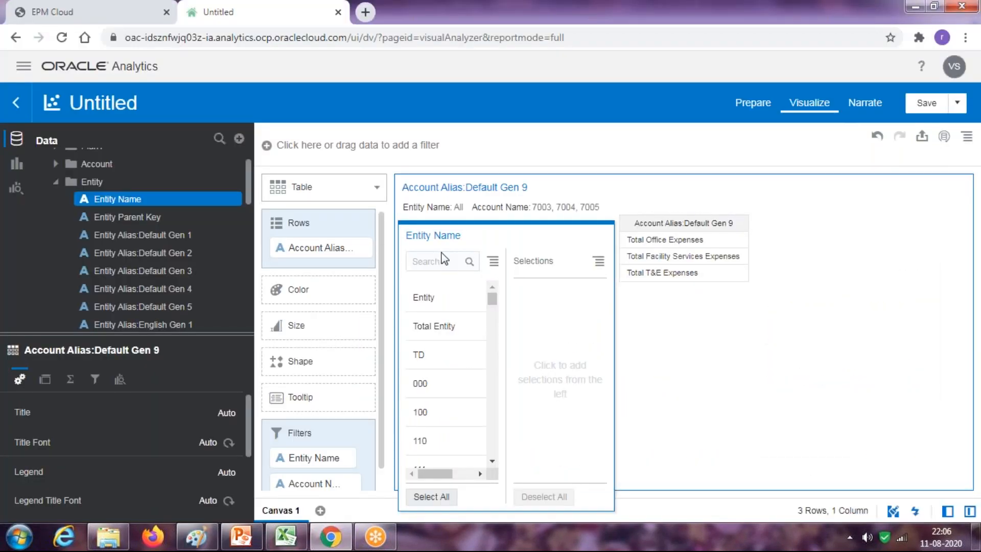
click(443, 259)
text(inter)
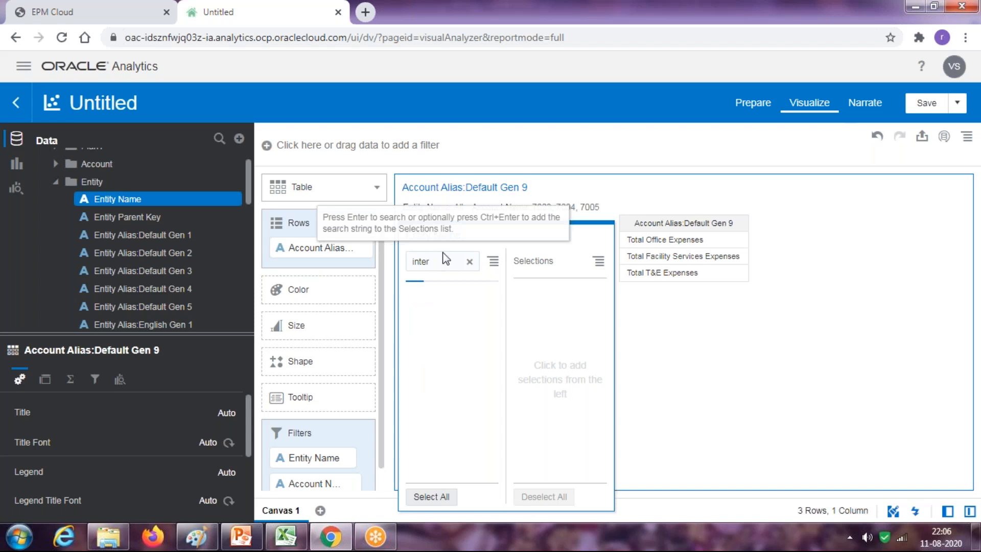
key(alt+Tab)
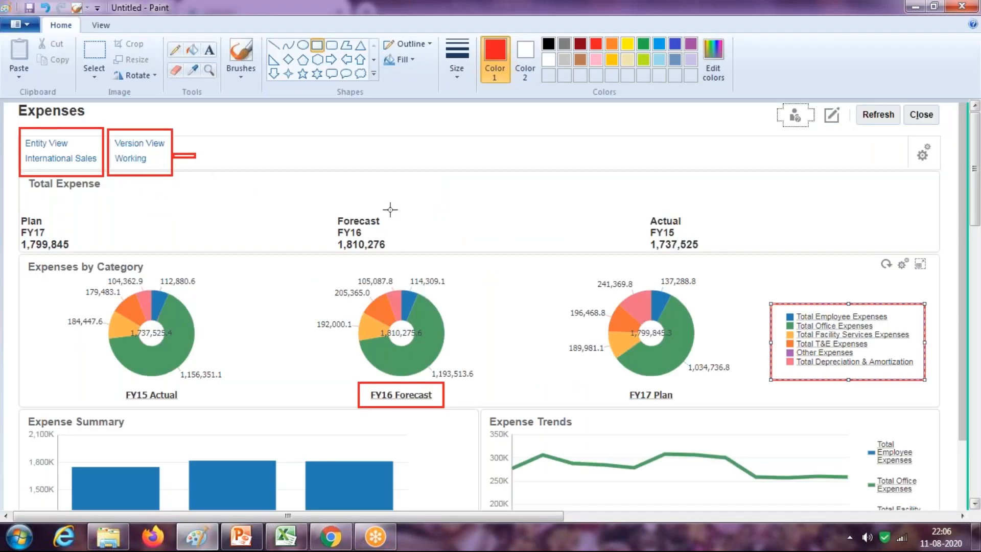
key(alt+Tab)
click(286, 536)
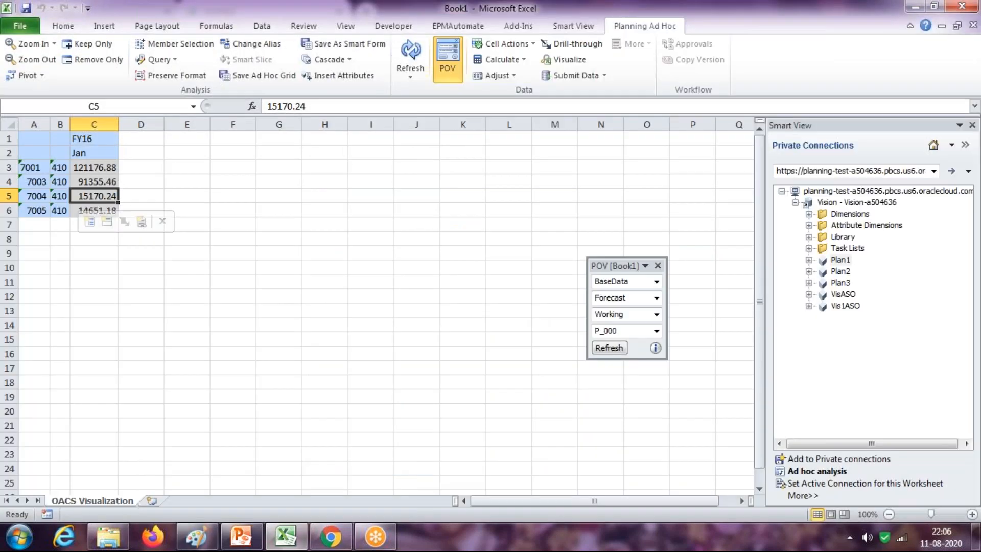
drag(61, 167, 60, 210)
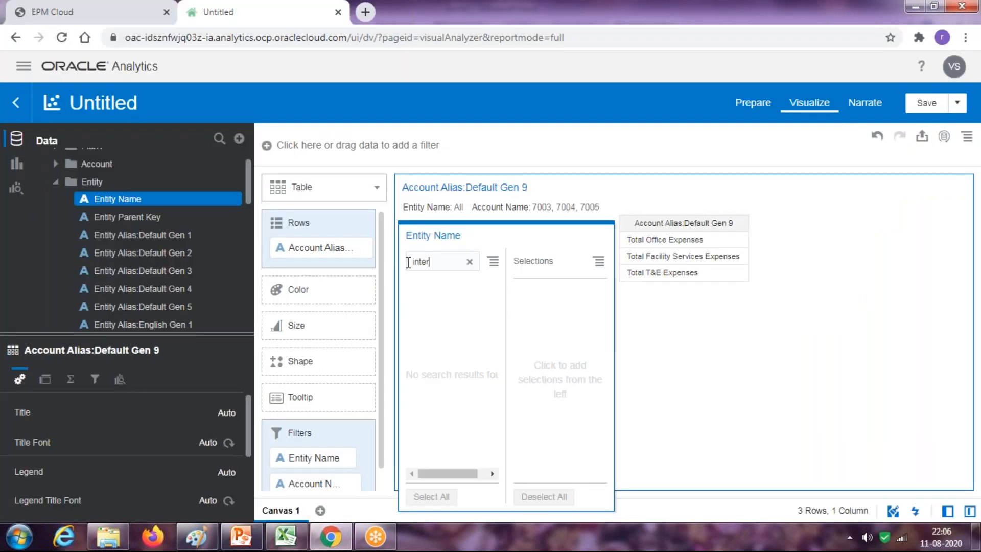
double_click(408, 262)
Set the Entity Name filter to 410, leaving the table at No Data Found
text(410)
key(BackSpace)
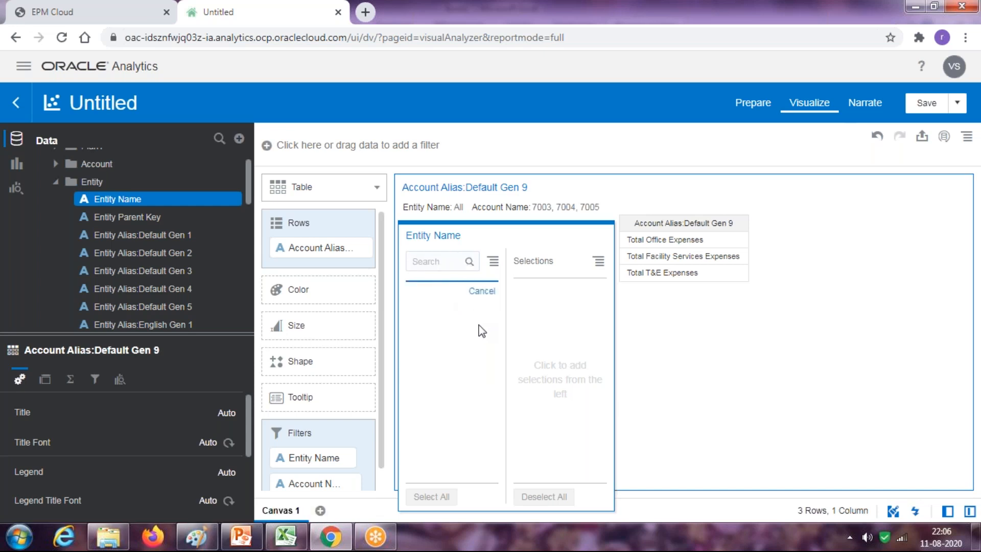
scroll(475, 344, down, 3)
scroll(464, 371, up, 1)
scroll(464, 372, down, 6)
click(437, 358)
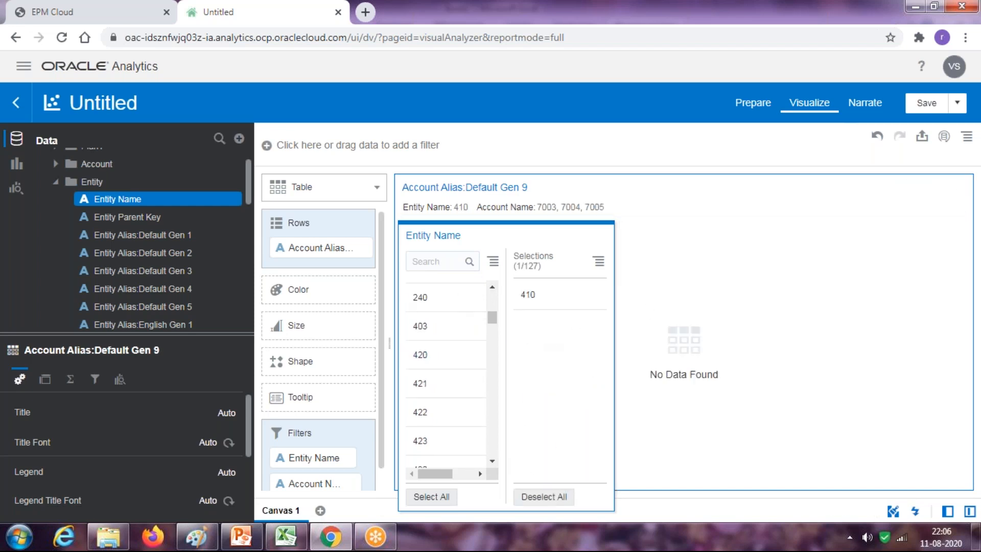
click(61, 182)
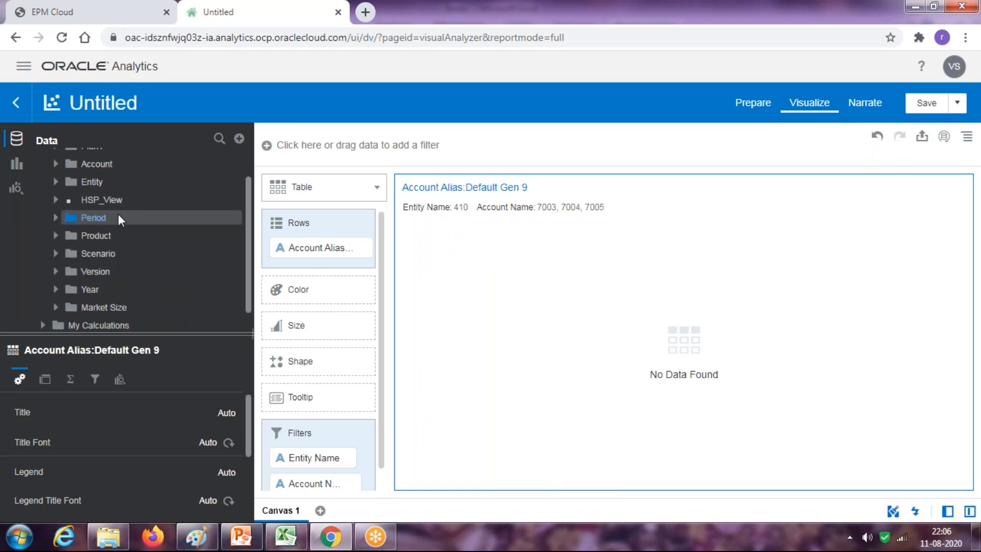
Add an HSP_View Name filter set to BaseData
click(102, 199)
drag(109, 218, 451, 373)
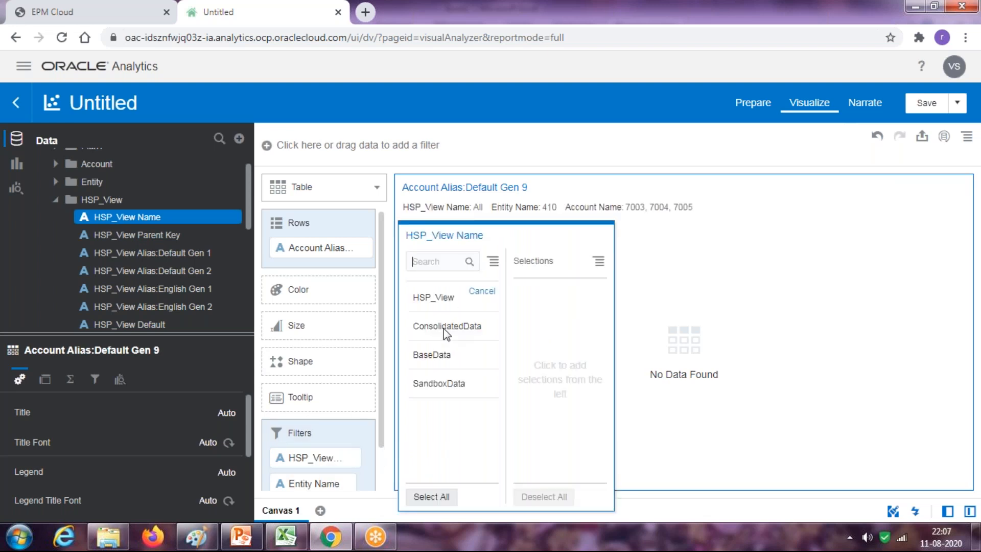
click(439, 355)
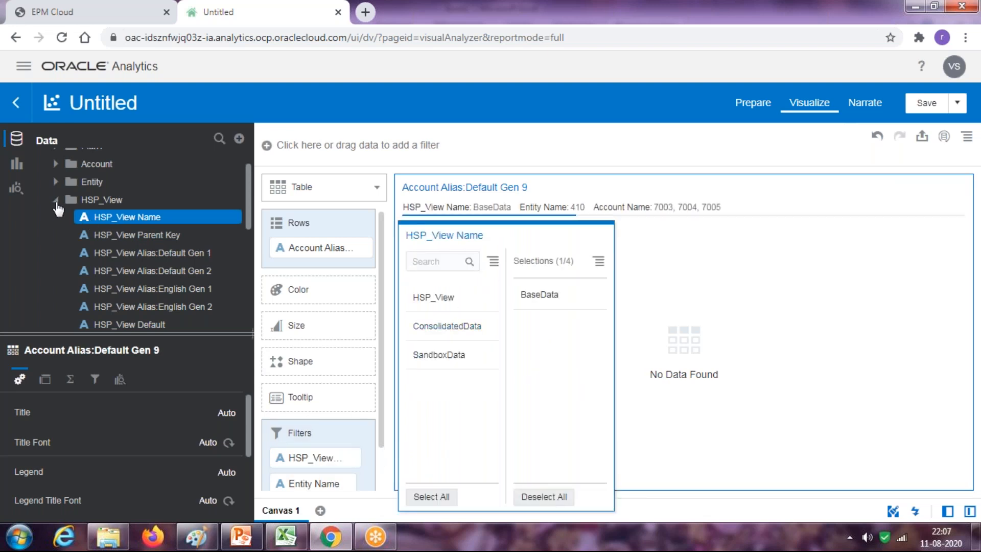
click(56, 200)
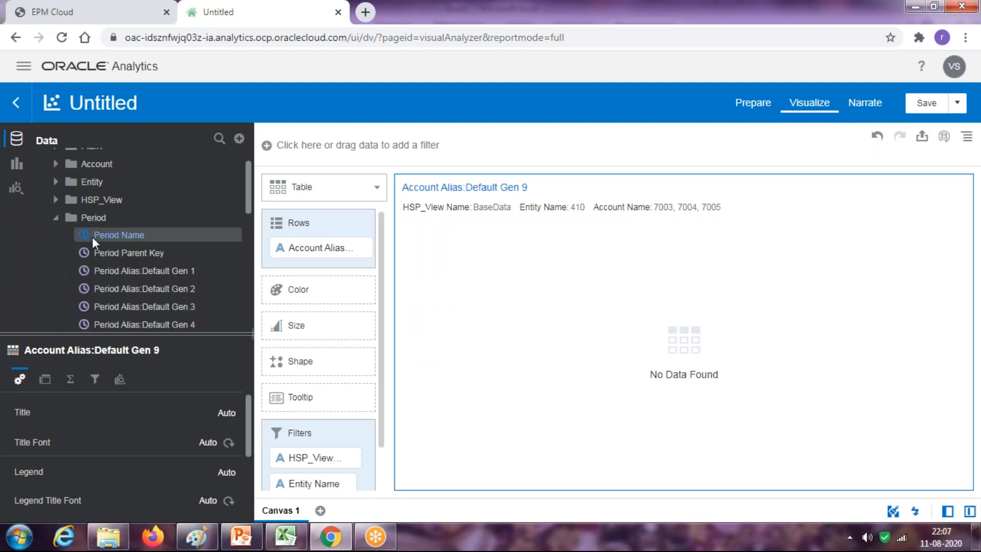
Add a Period Name filter set to Jan
drag(294, 433, 348, 420)
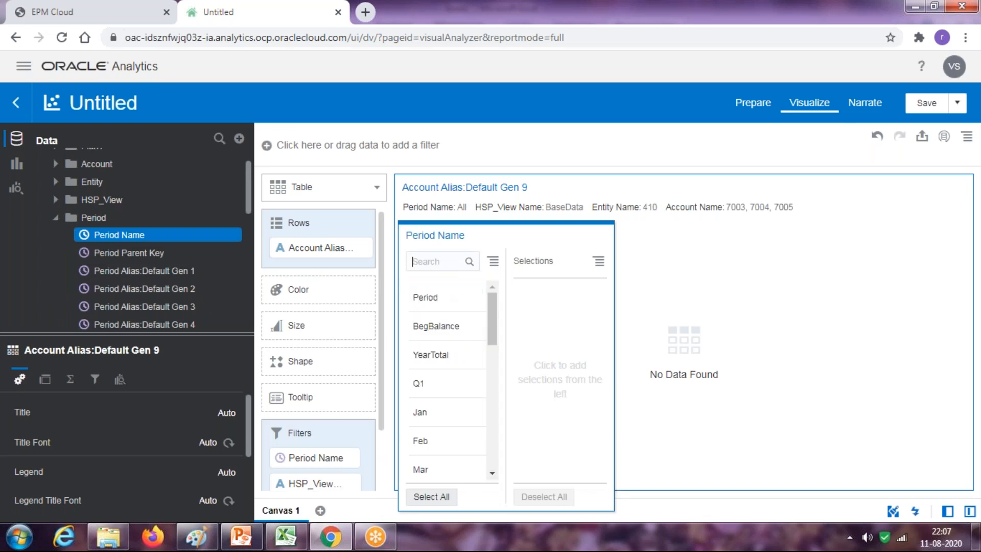
click(424, 413)
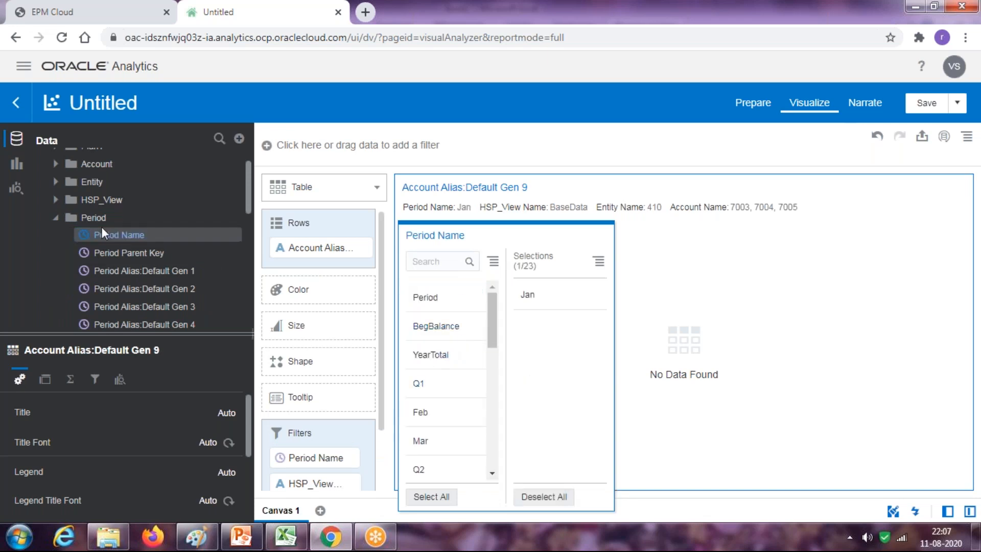
click(55, 218)
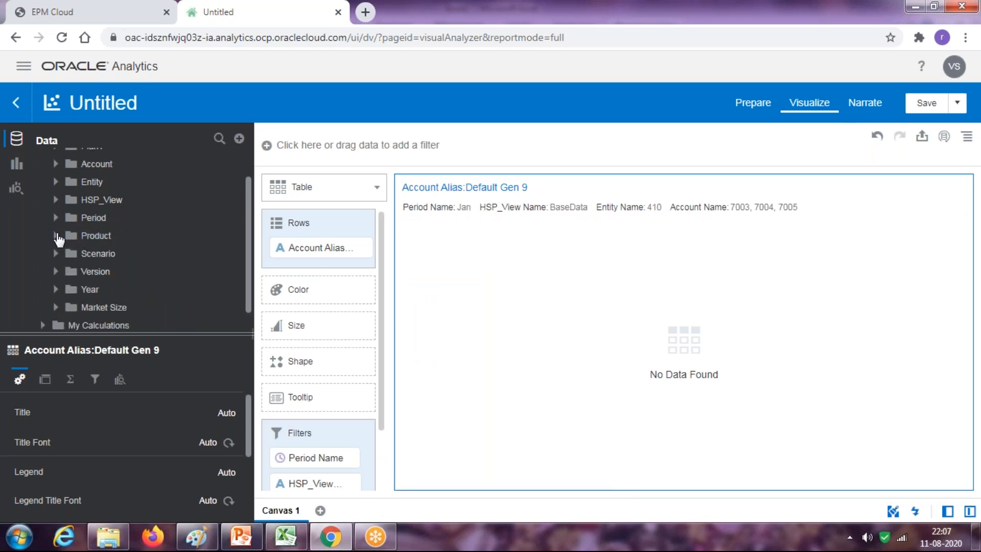
Add a Product Name filter set to P_000, confirming the product in the Smart View workbook
click(241, 234)
drag(122, 252, 359, 422)
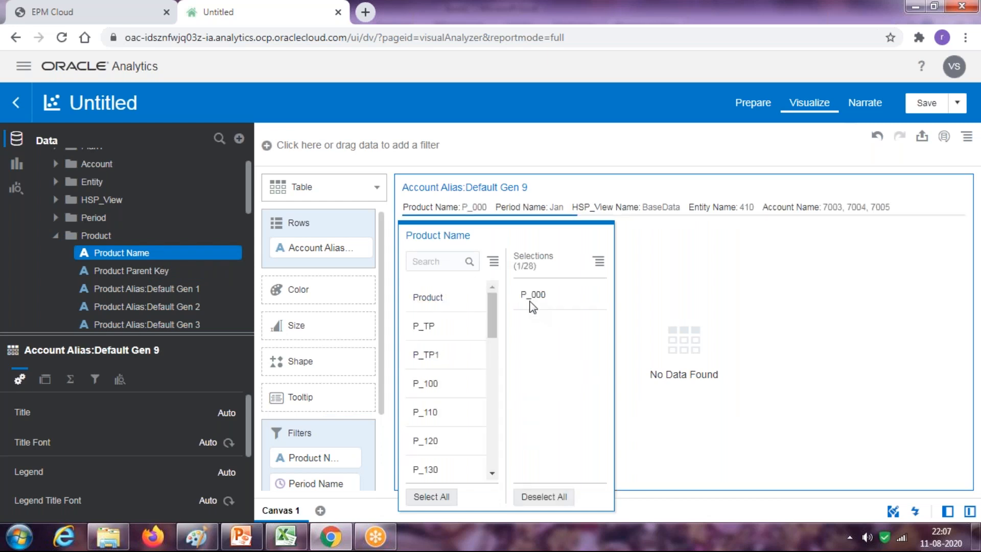
click(286, 536)
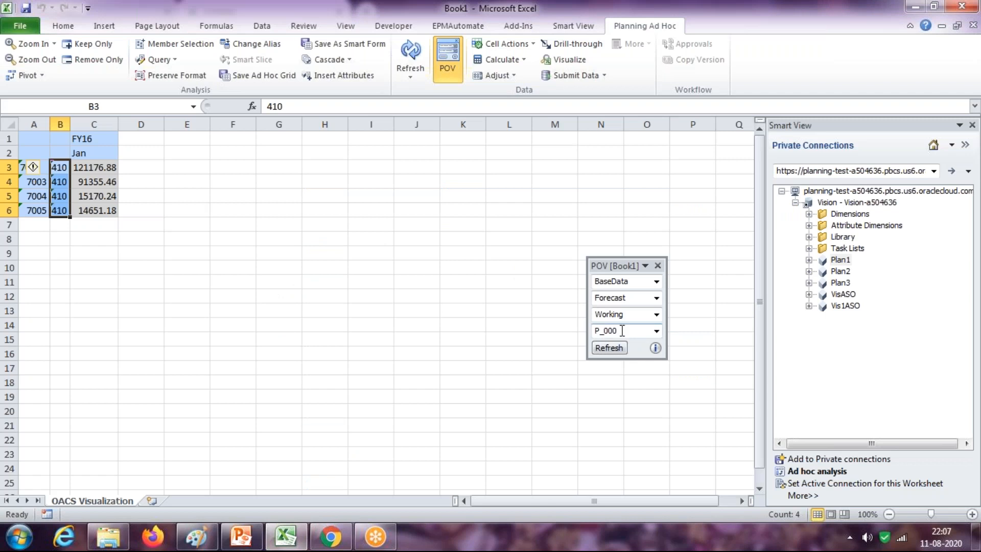
key(alt+Tab)
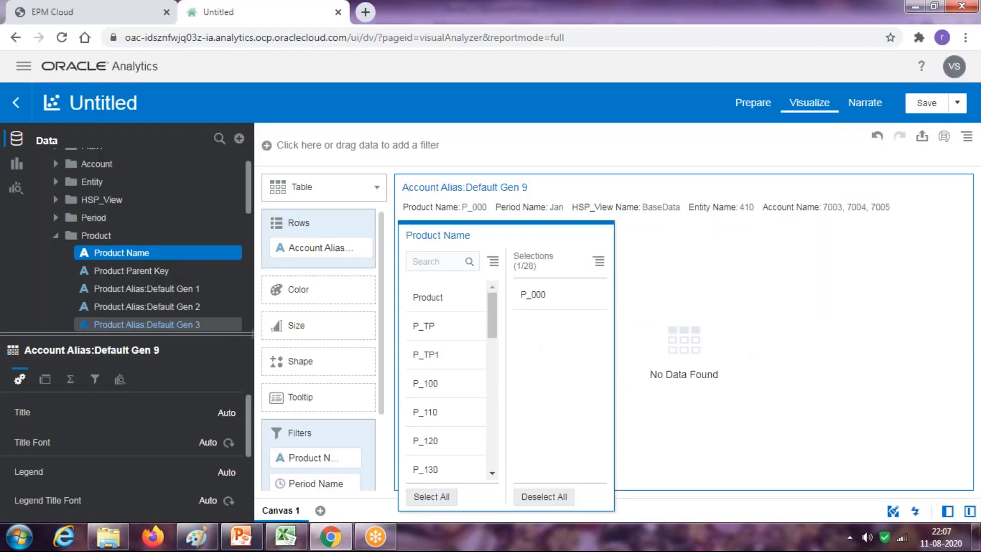
click(54, 239)
click(55, 239)
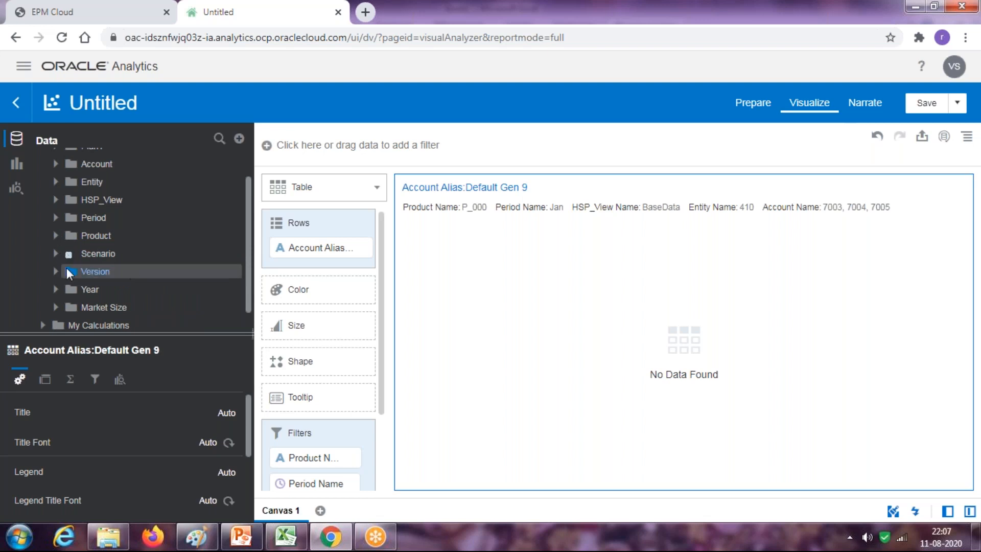
Add Scenario Name to the filters and select Forecast
drag(154, 283, 340, 446)
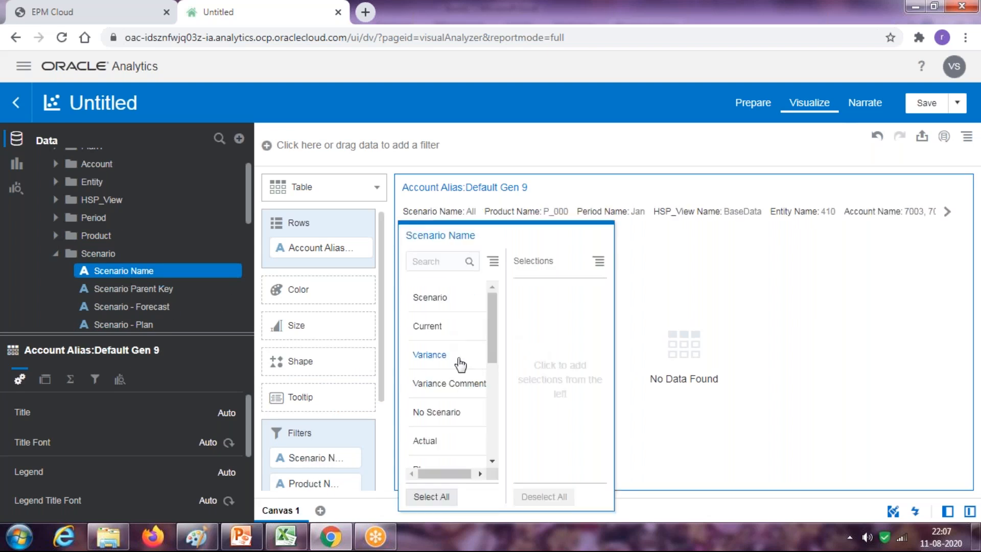
scroll(462, 388, down, 3)
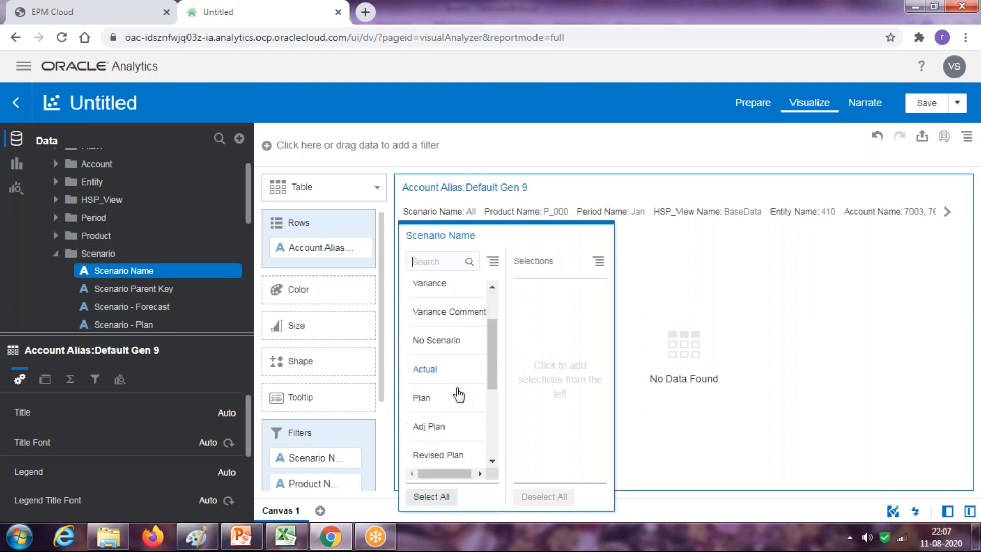
click(440, 412)
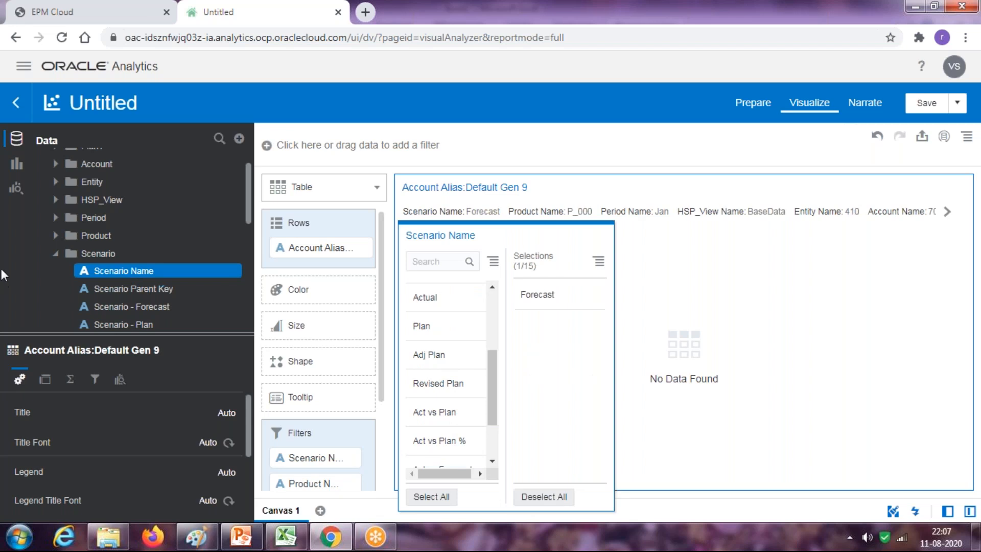
Add a Version Name filter restricted to Working
click(53, 254)
click(55, 254)
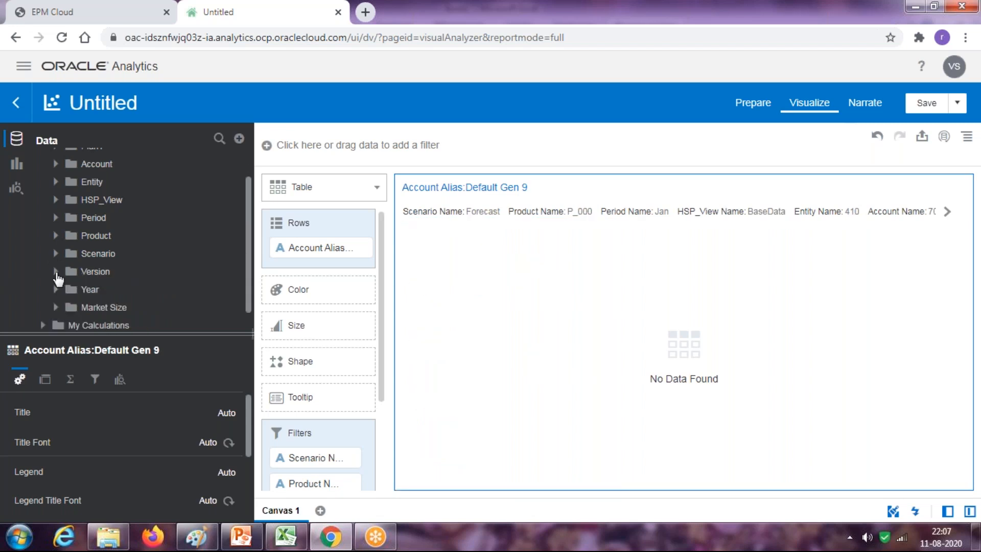
click(56, 271)
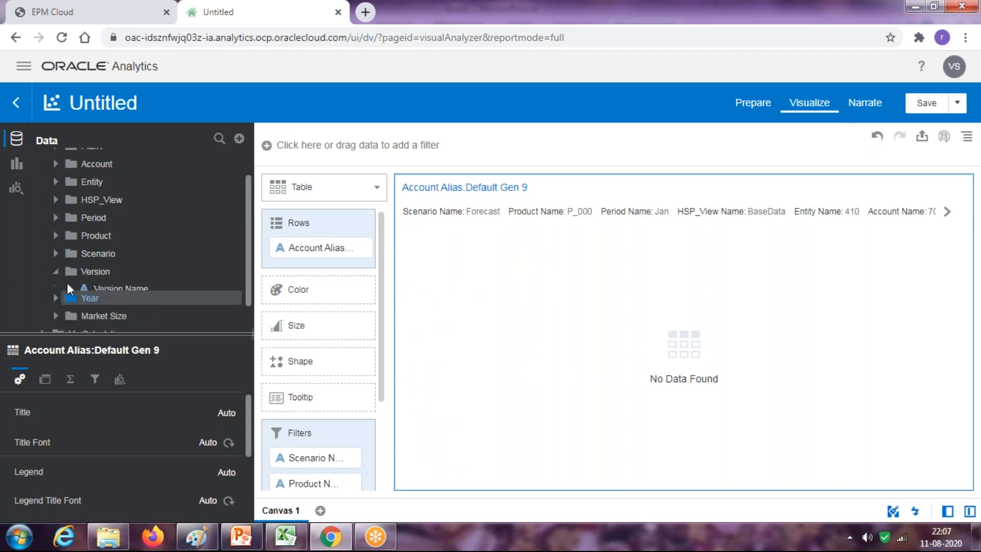
drag(258, 392, 353, 439)
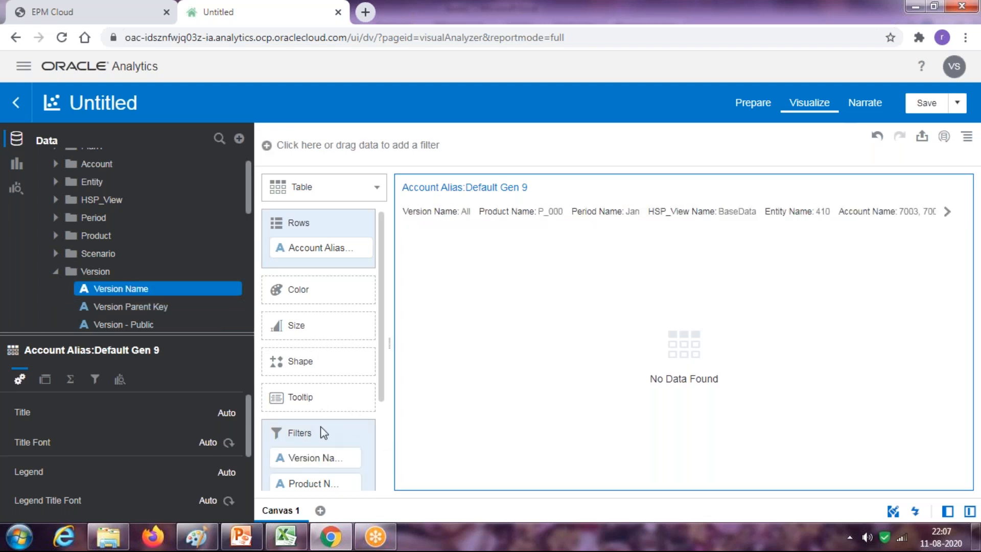
right_click(309, 457)
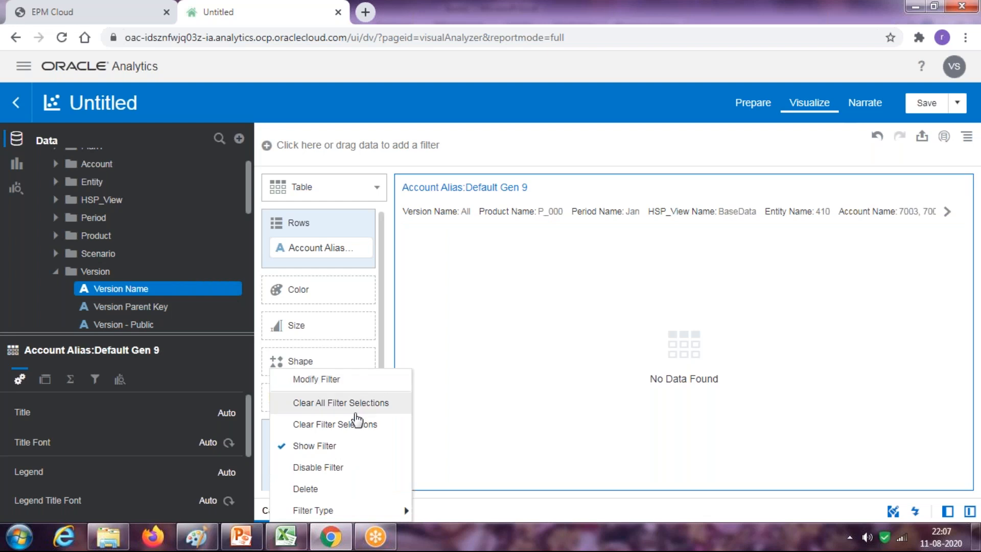
click(344, 380)
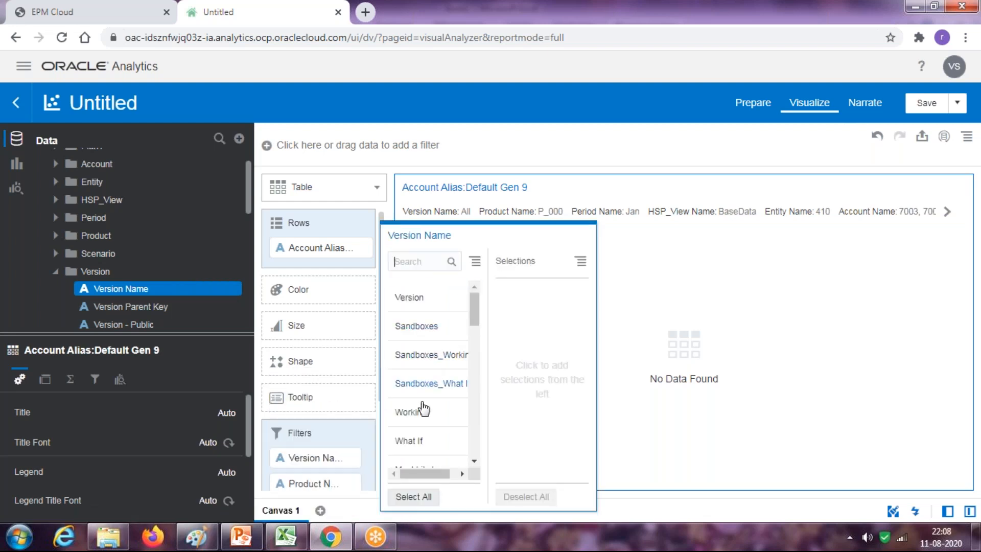
click(415, 410)
Re-add the Scenario Name filter keeping only Forecast
click(57, 255)
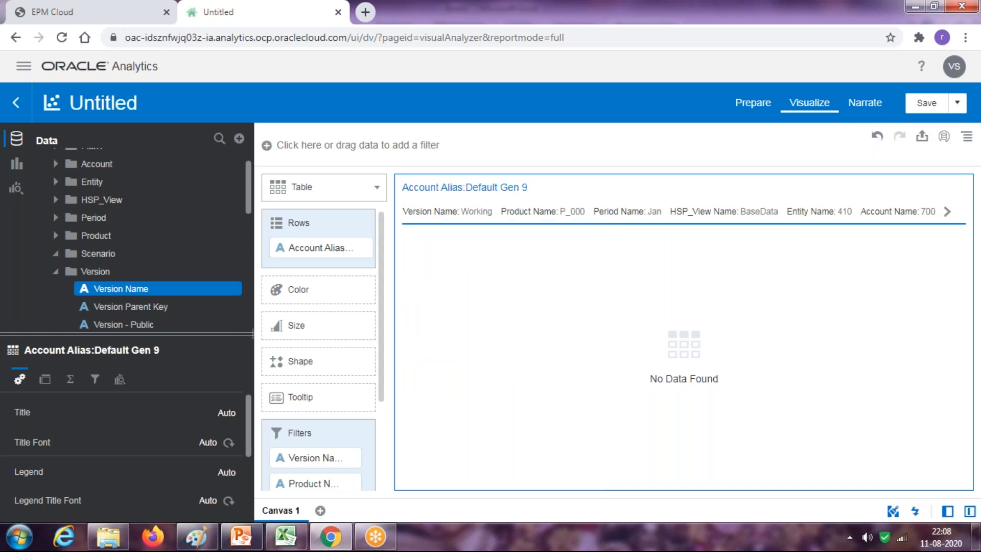
drag(124, 271, 307, 443)
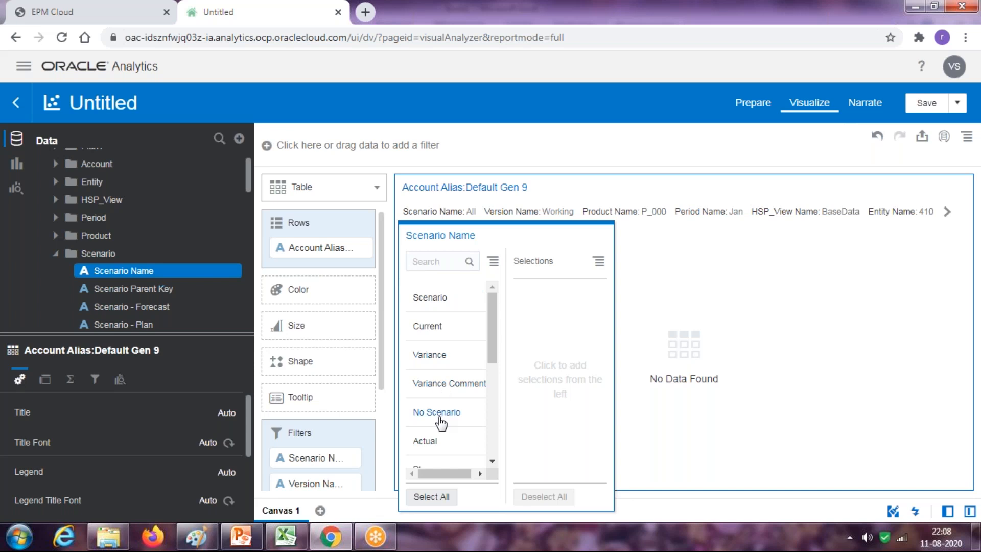
scroll(443, 415, down, 1)
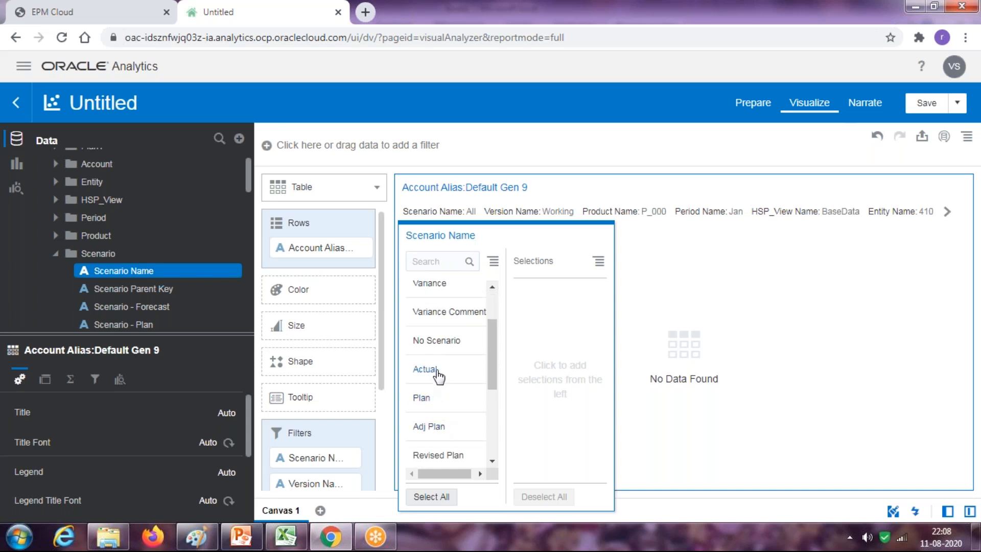
scroll(436, 377, down, 1)
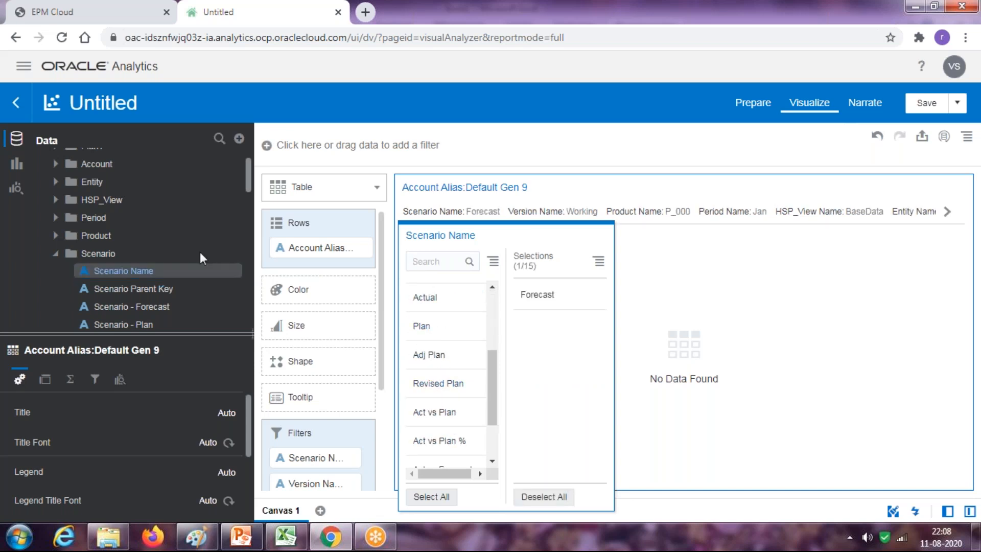
click(56, 254)
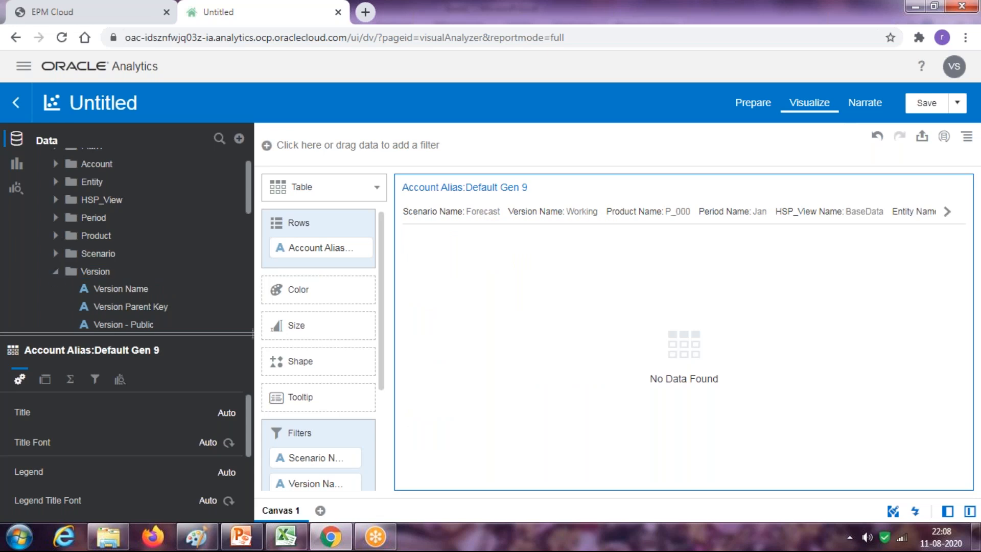
click(56, 272)
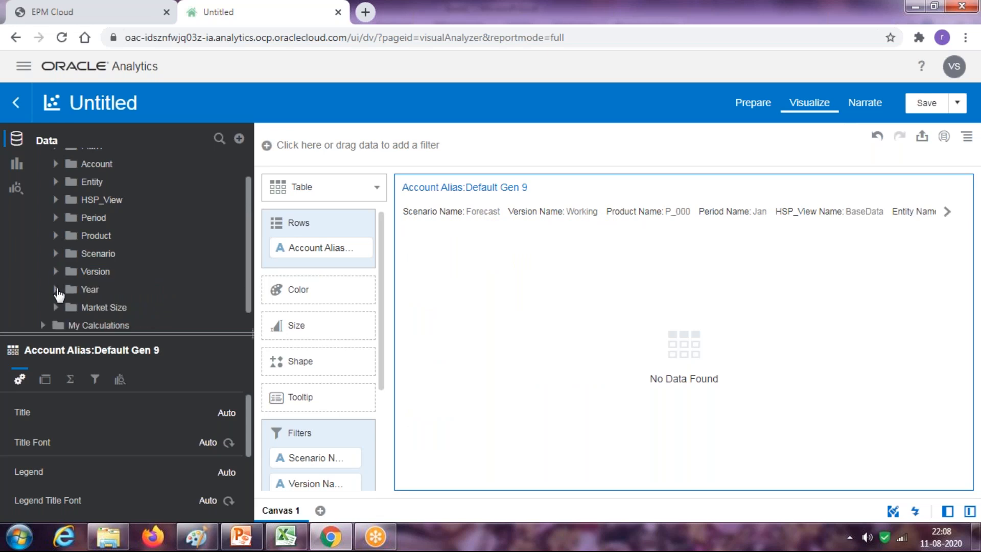
Filter Year Name to FY16, bringing back three expense account rows
click(185, 290)
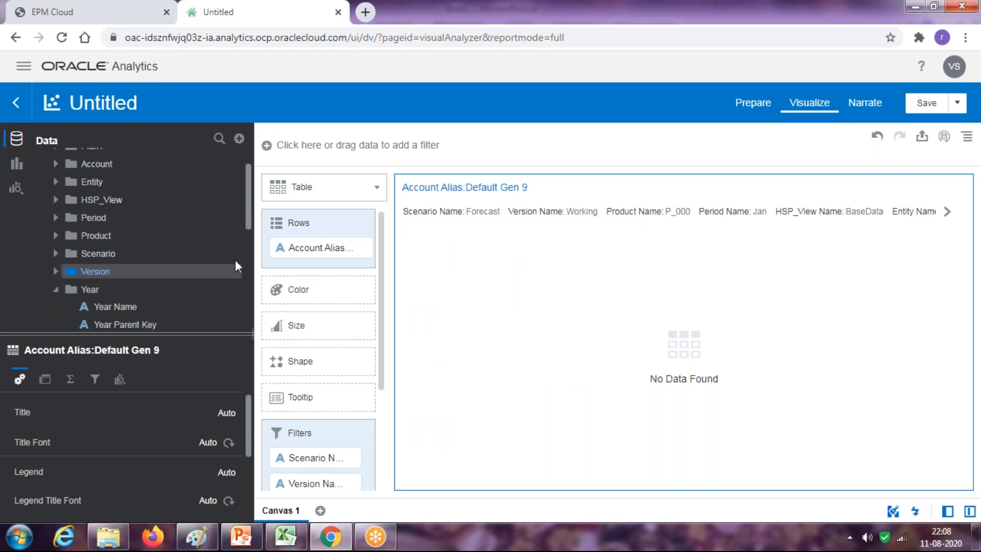
scroll(248, 240, down, 2)
scroll(246, 256, up, 3)
drag(130, 210, 332, 439)
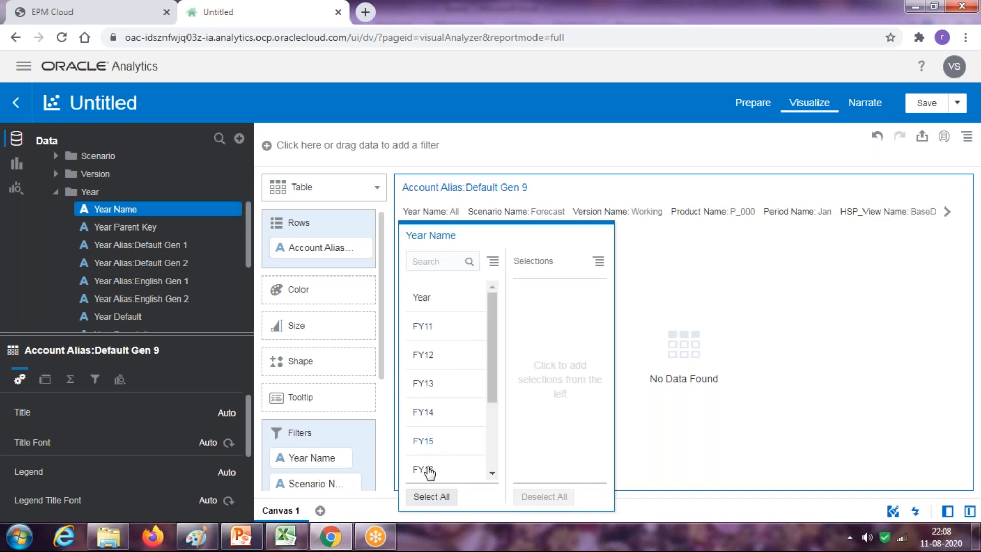
click(424, 469)
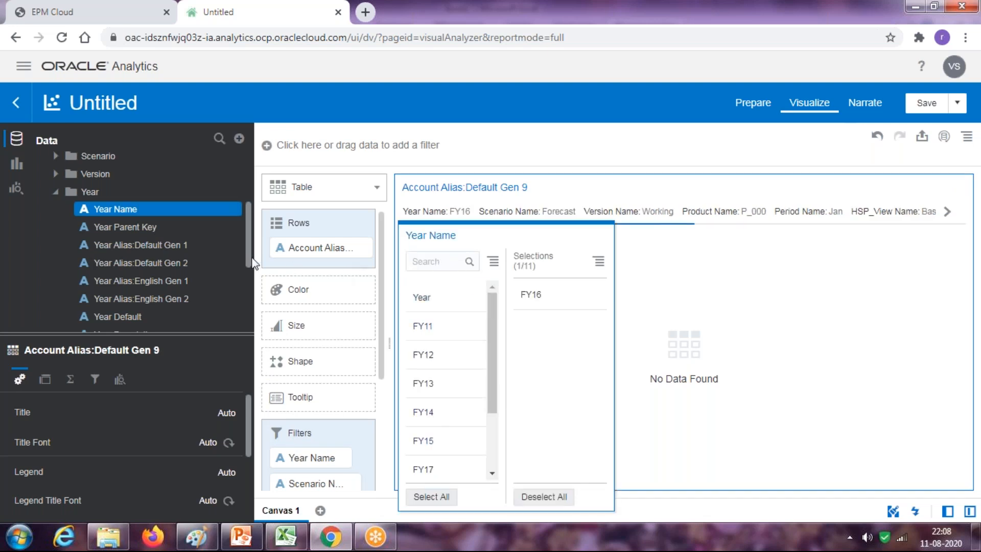
click(56, 192)
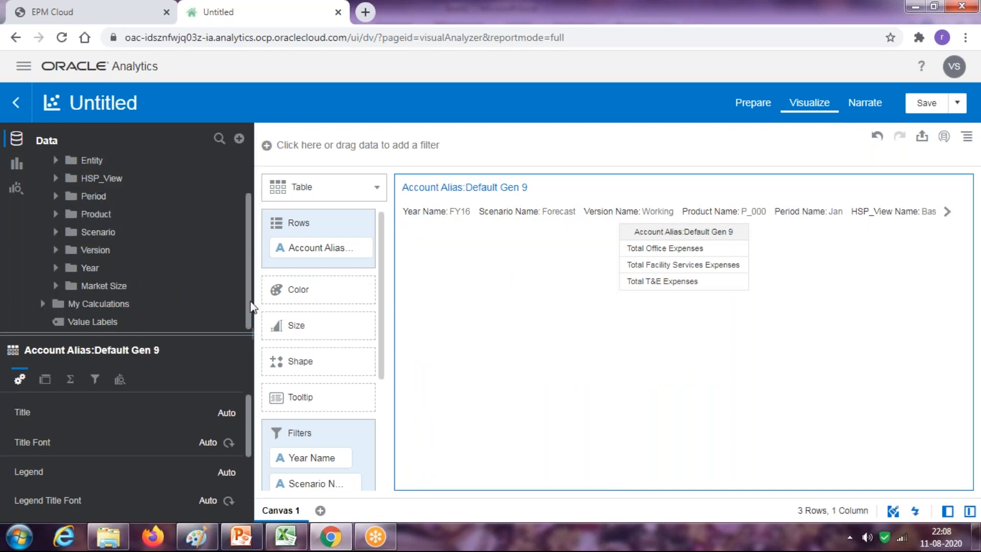
Add the Value measure (91,355.46, 15,170.24, 14,651.18) and compare against the reference image
scroll(35, 186, up, 2)
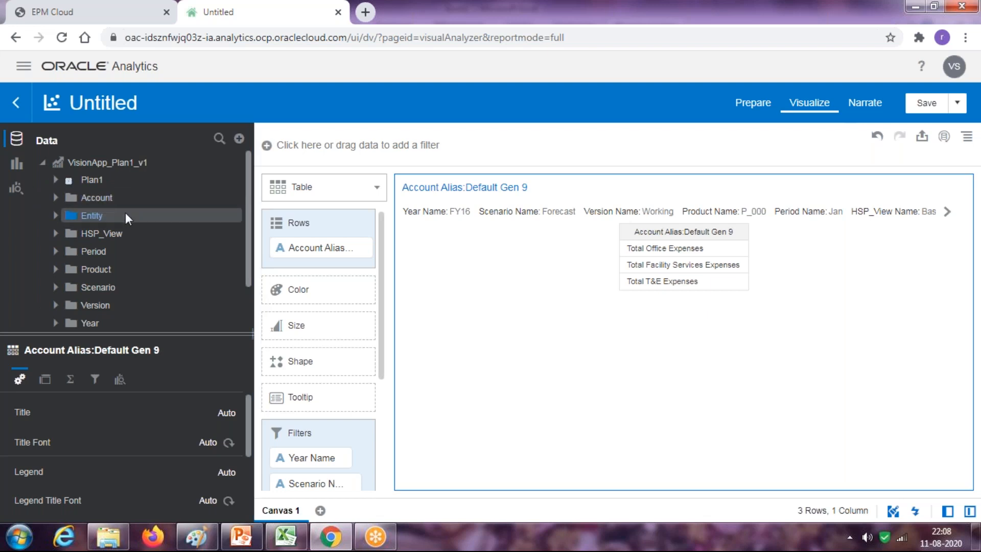
drag(239, 249, 288, 264)
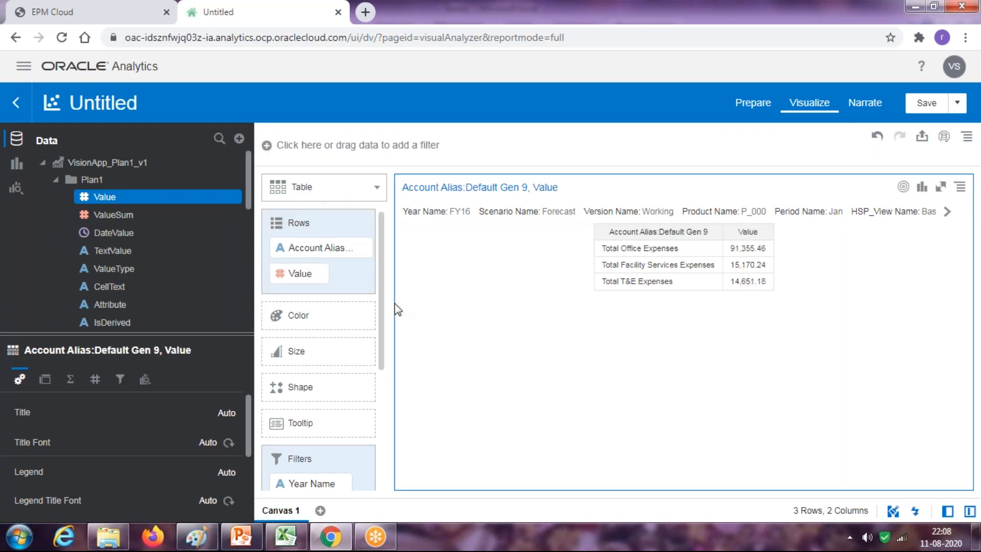
click(199, 538)
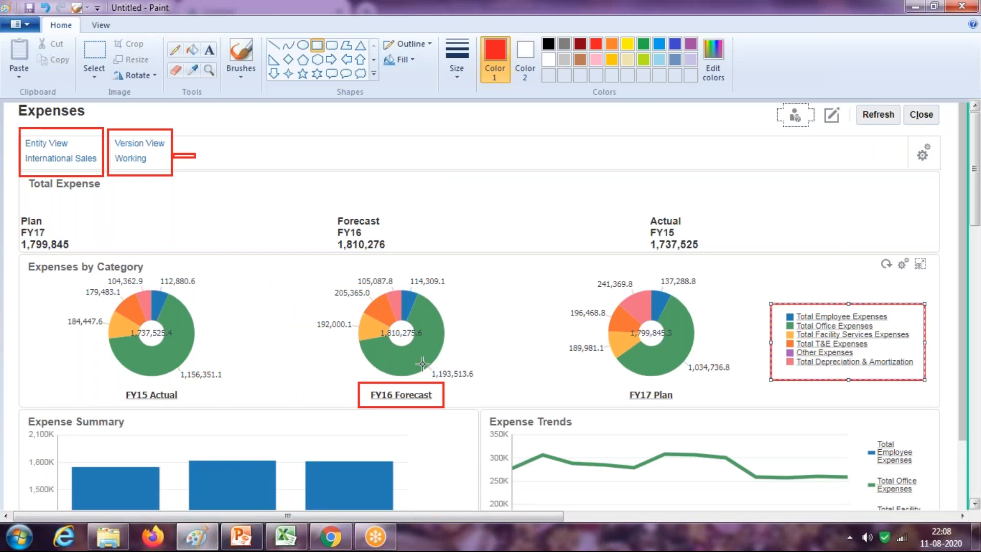
key(alt+Tab)
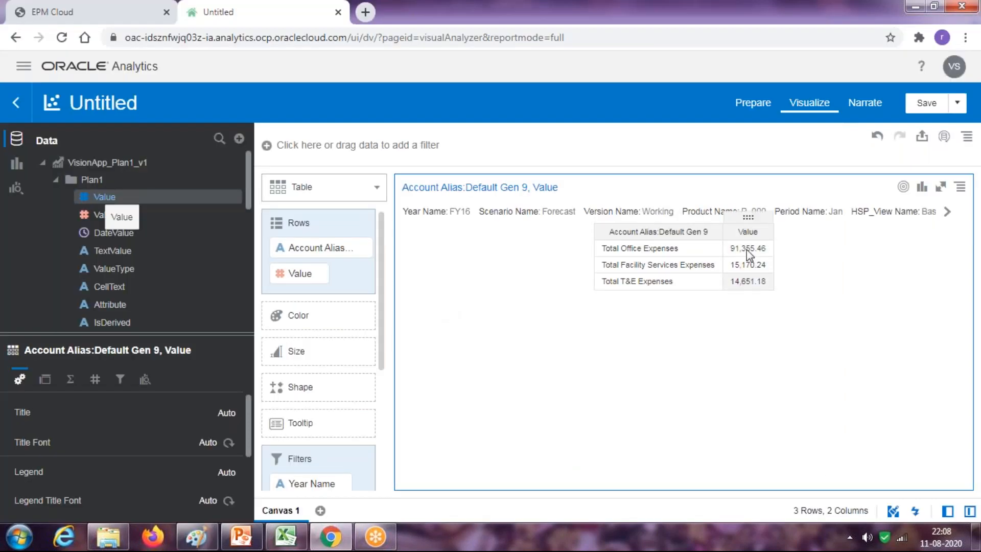
Format the Value column as Currency: $91,355.46, $15,170.24 and $14,651.18
right_click(307, 278)
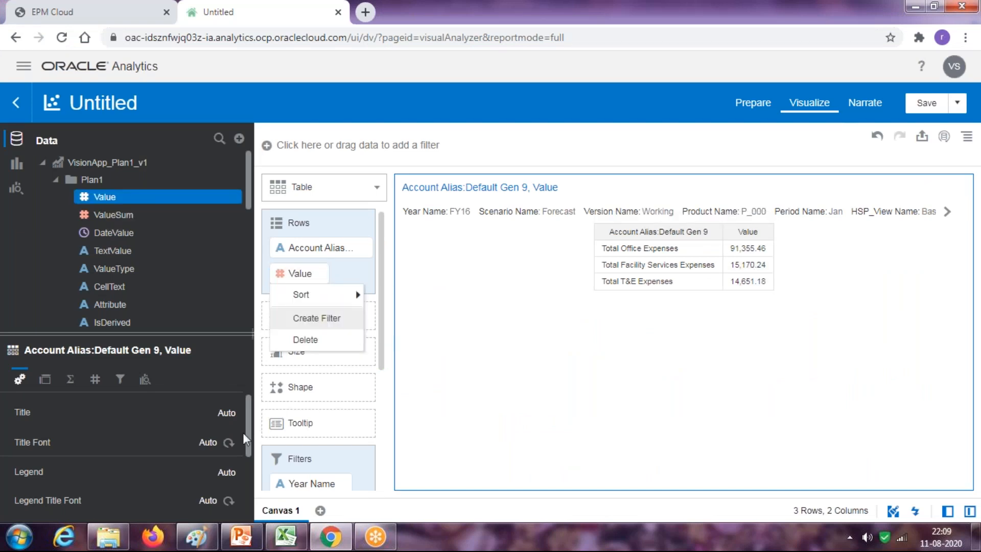
click(95, 379)
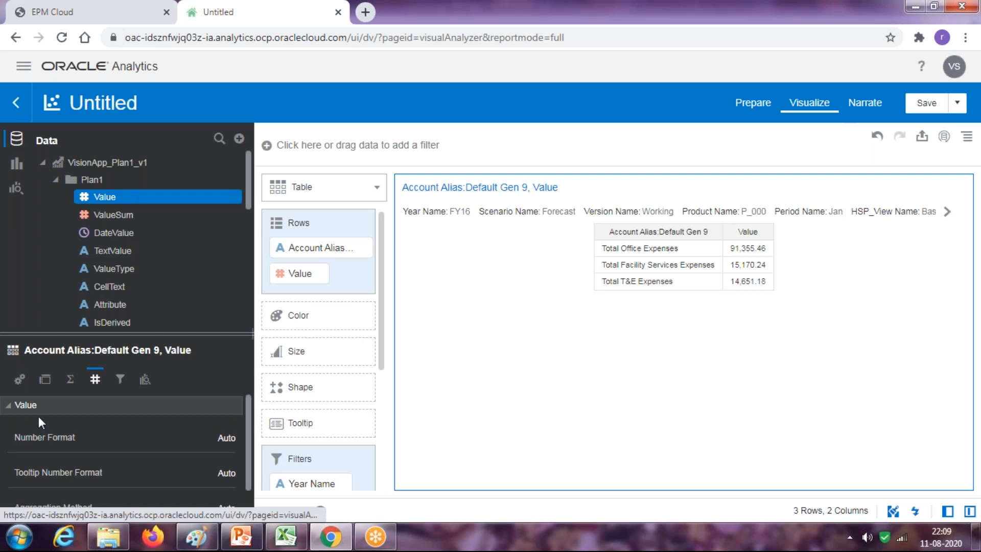
click(226, 438)
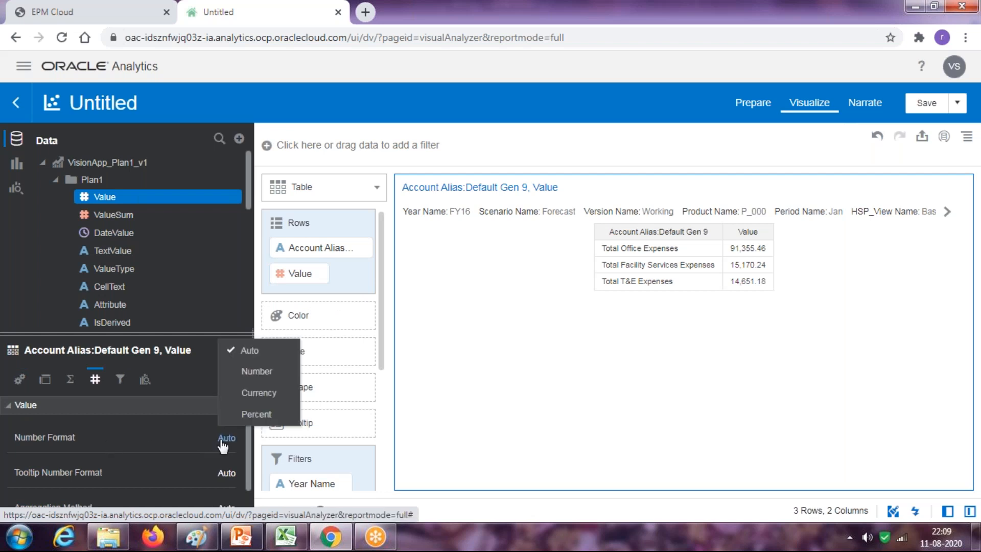
click(259, 393)
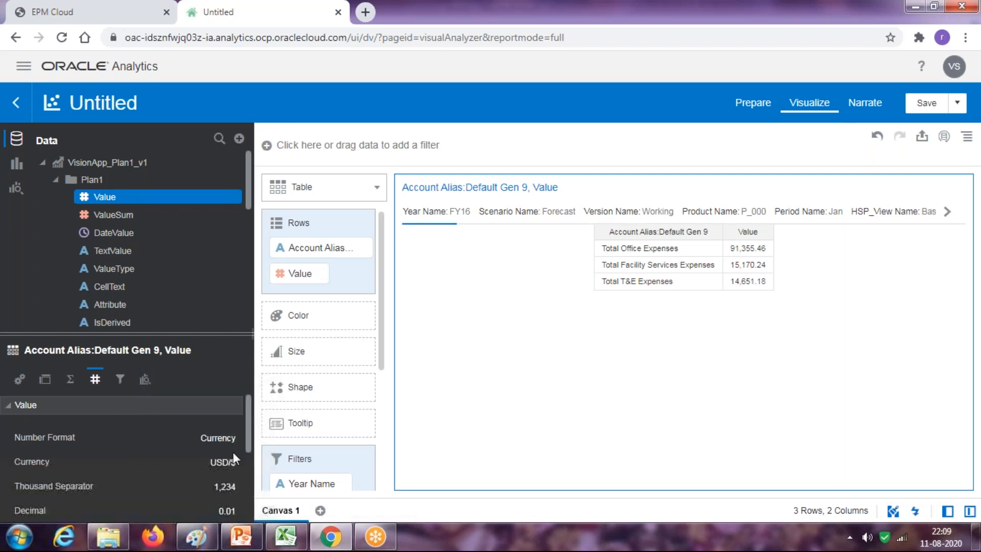
drag(246, 436, 246, 478)
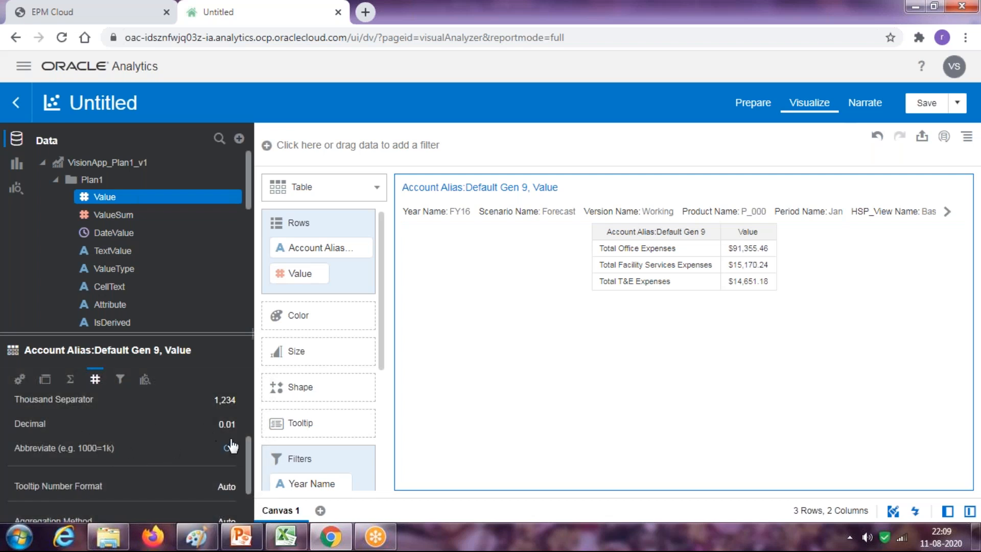
click(340, 196)
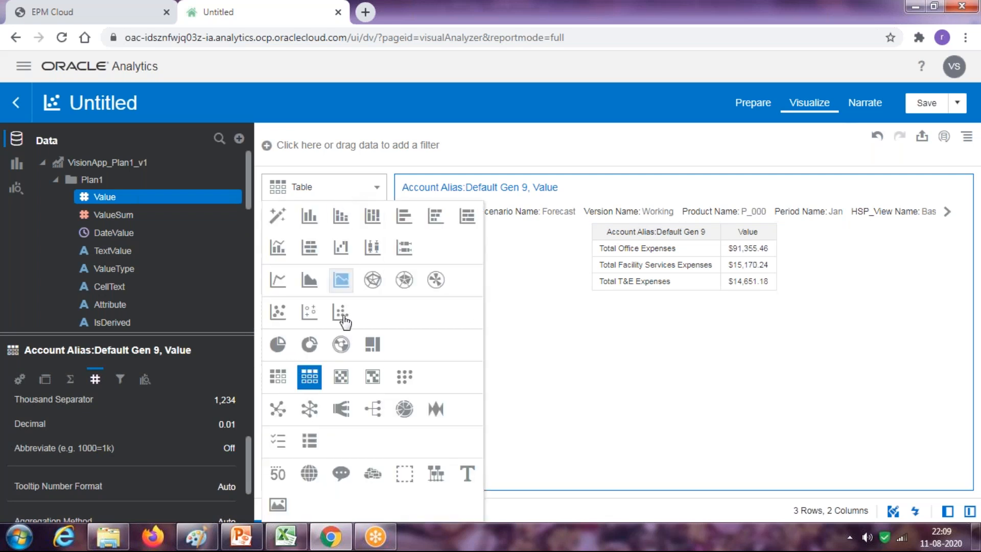
Switch the visualization to a donut chart with slices of 75.39%, 12.52% and 12.09%
click(308, 344)
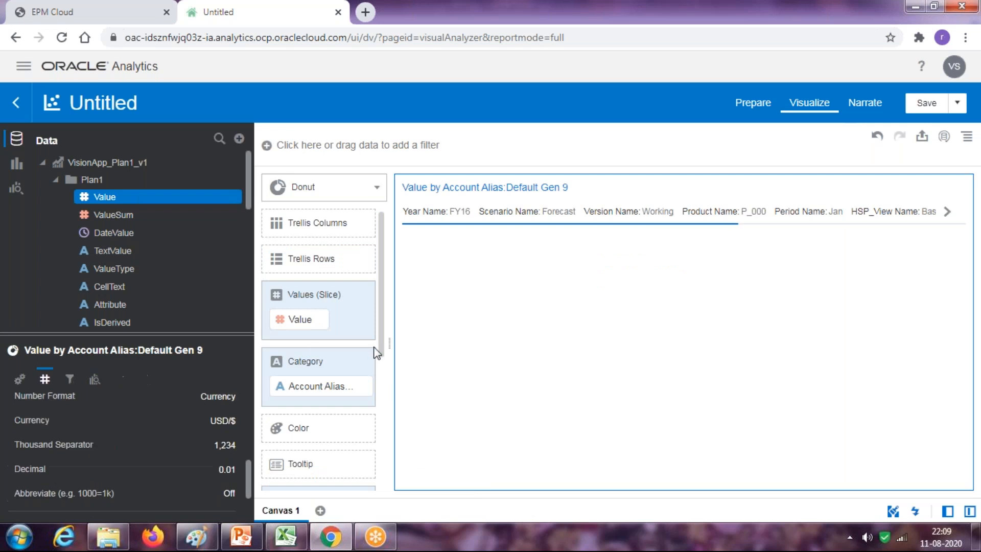
mouse_move(771, 350)
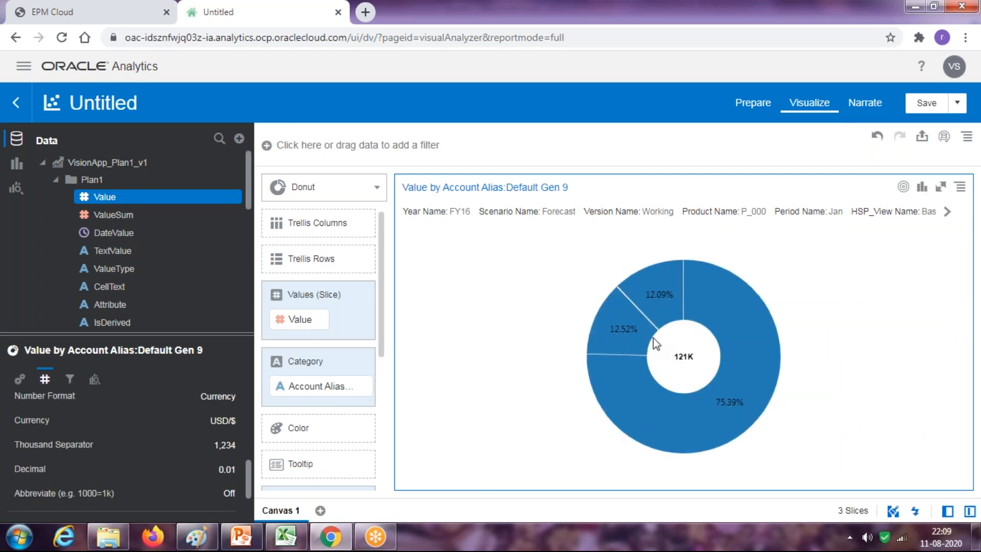
mouse_move(625, 340)
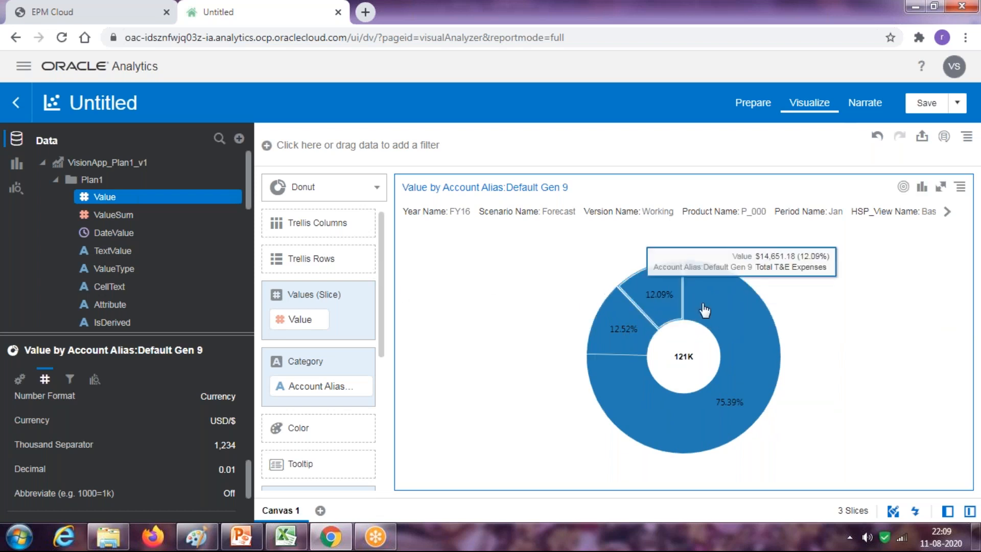
mouse_move(602, 368)
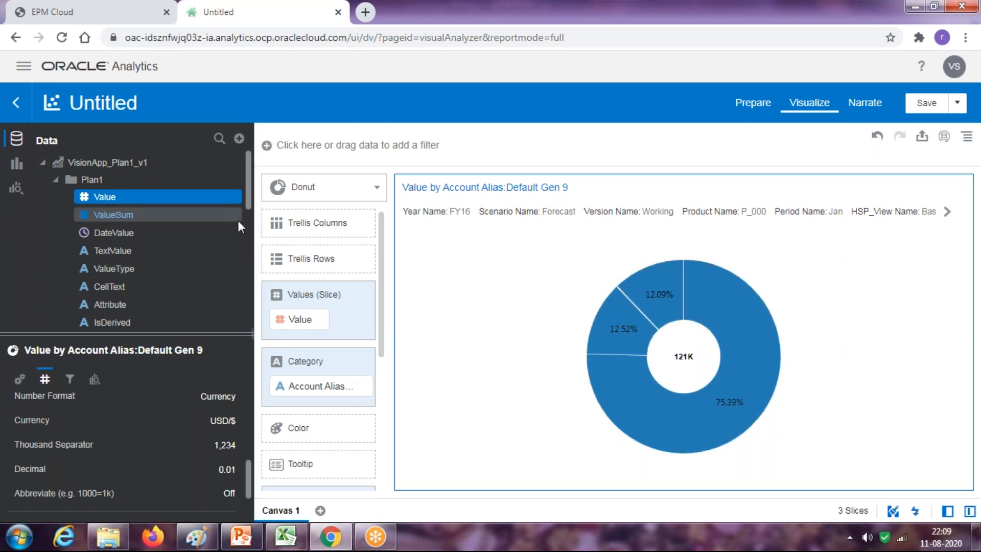
Collapse Plan1 and expand the Account folder to locate Account Alias:Default Gen 9
click(56, 179)
click(56, 198)
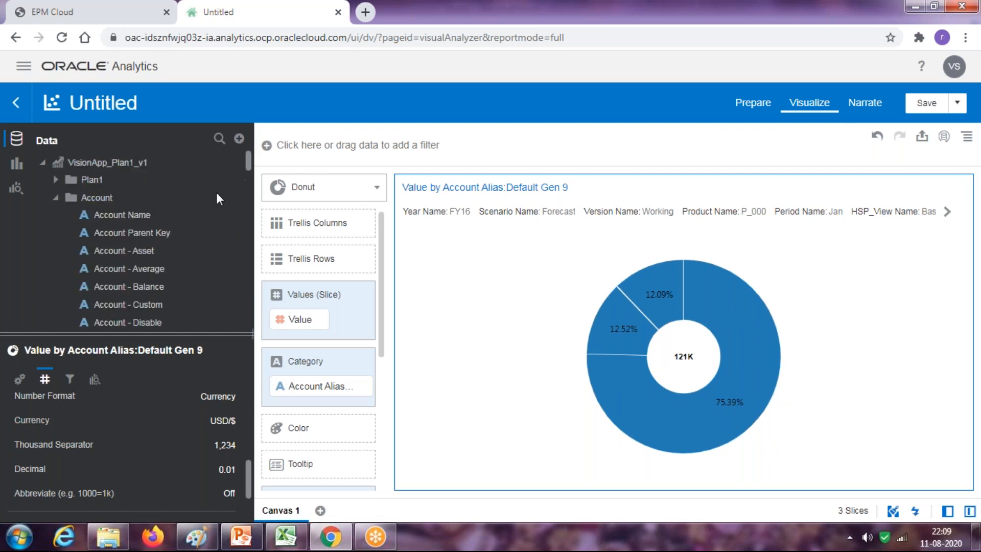
scroll(187, 291, down, 1)
scroll(185, 294, down, 10)
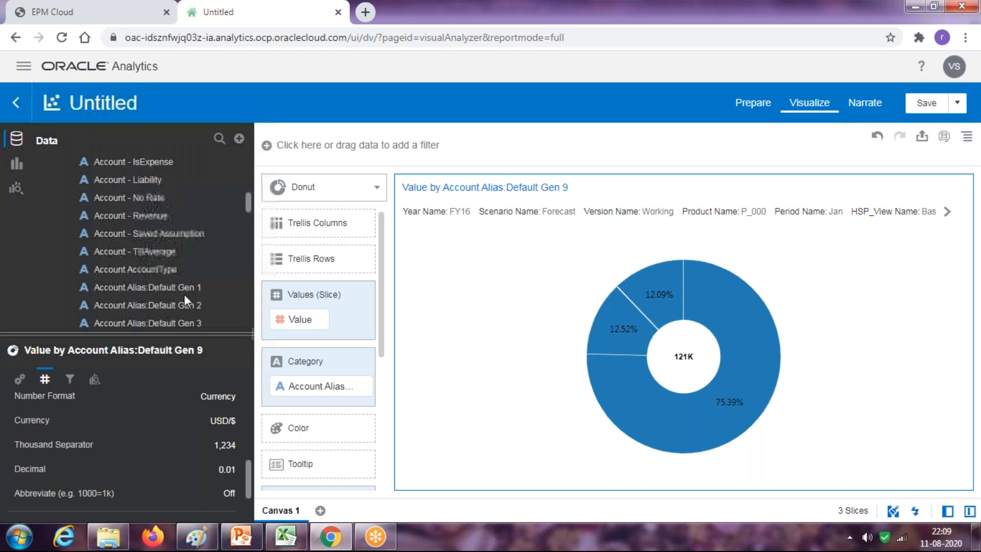
scroll(184, 293, down, 2)
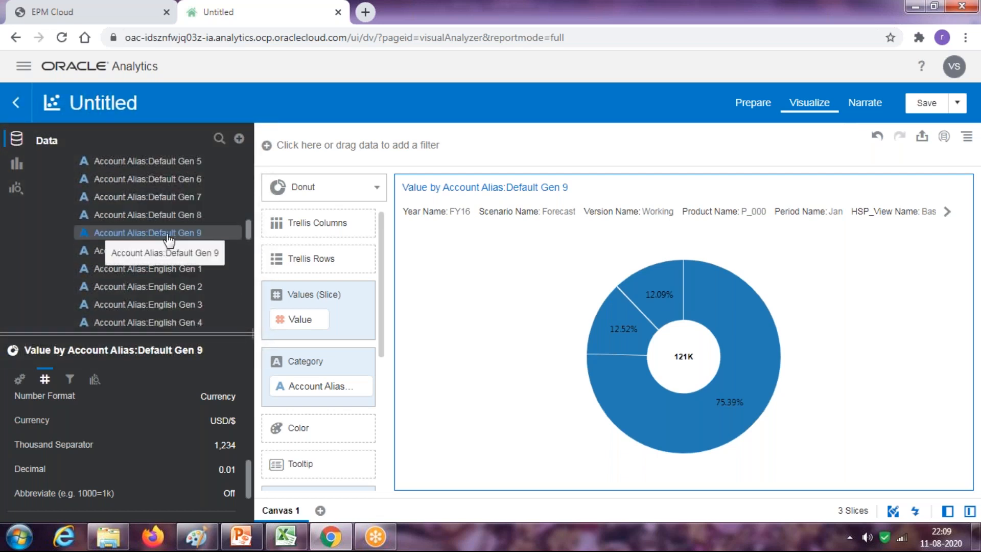
Colour the donut slices by Account Alias:Default Gen 9, then show PowerPoint's closing Thank You slide
drag(103, 234, 307, 431)
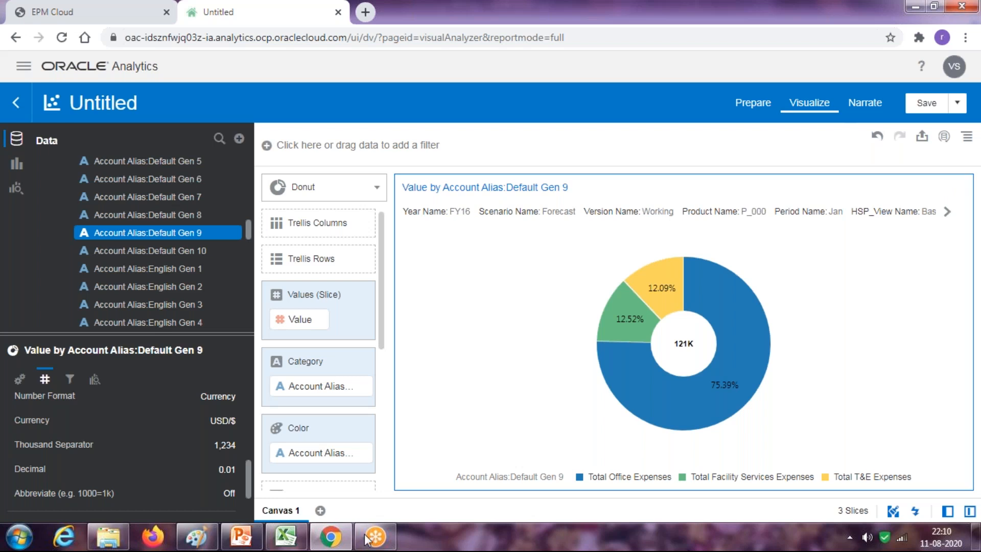
click(252, 546)
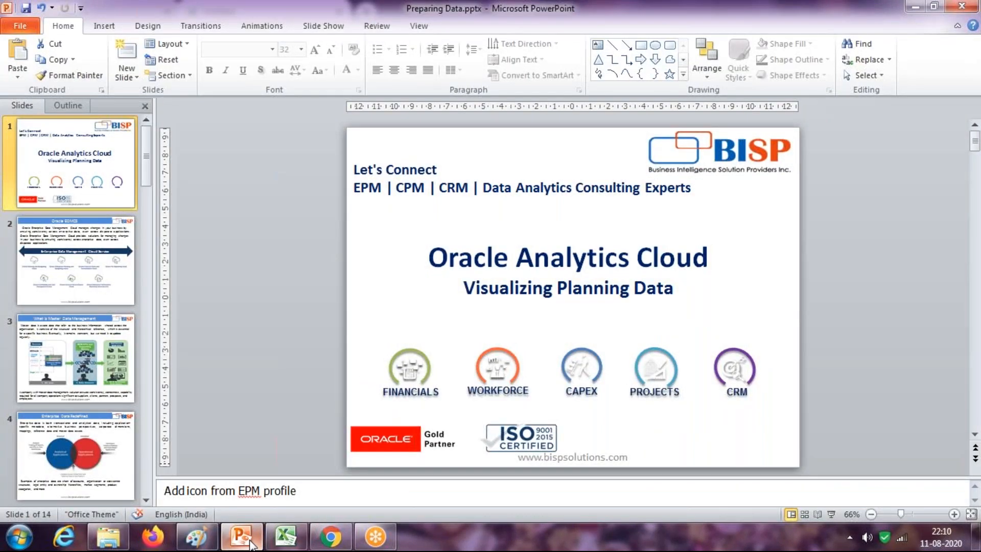
key(End)
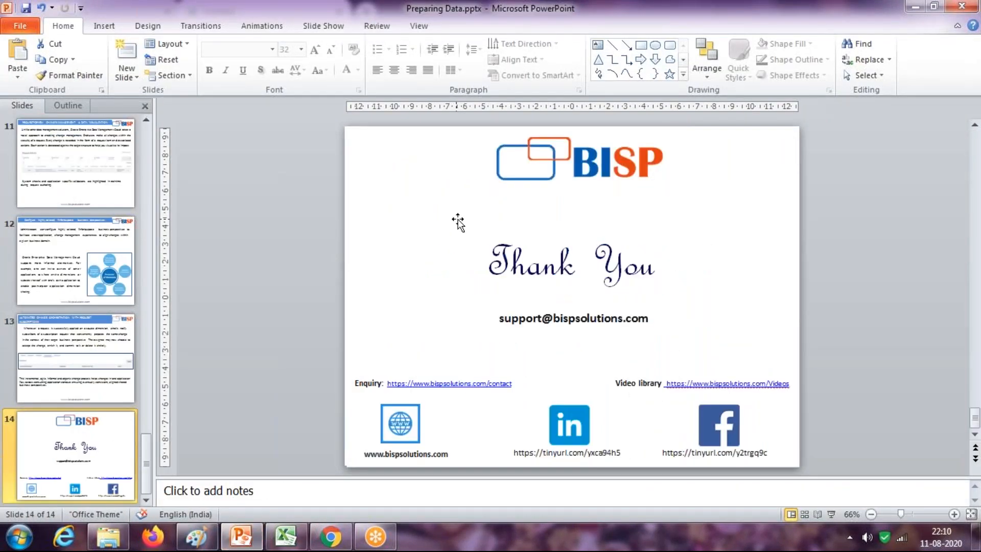